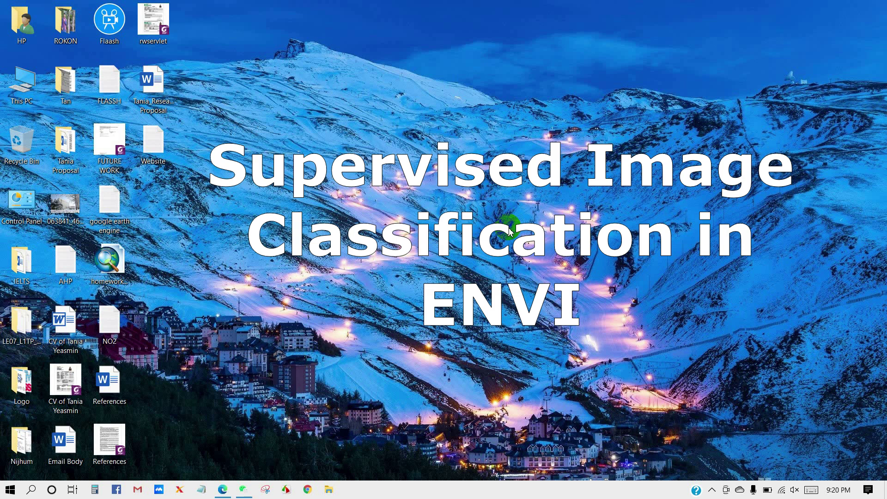
- Switch to the browser and look through the uploaded videos on the GIS & RS Solution YouTube channel
left_click(223, 489)
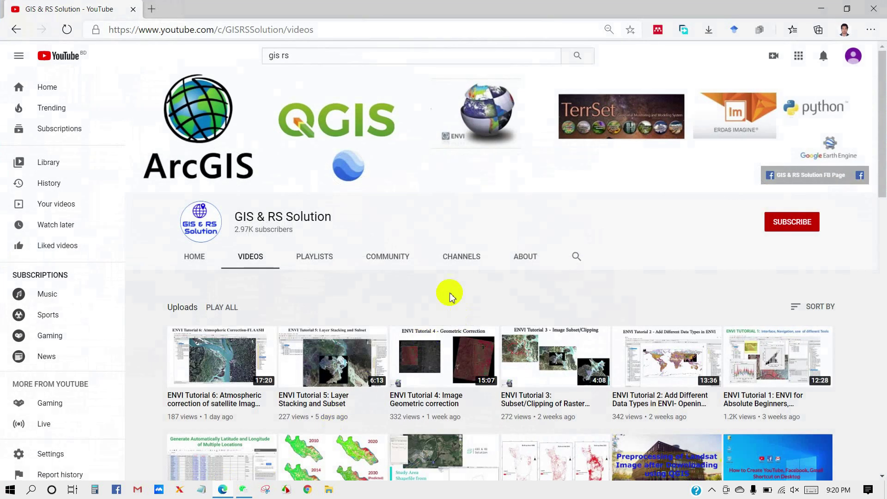
scroll(619, 286, "down", 1)
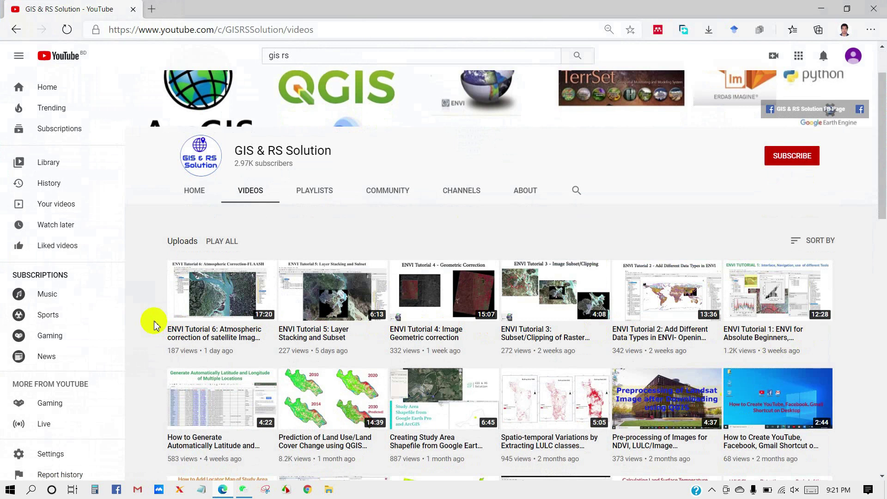
scroll(155, 325, "down", 12)
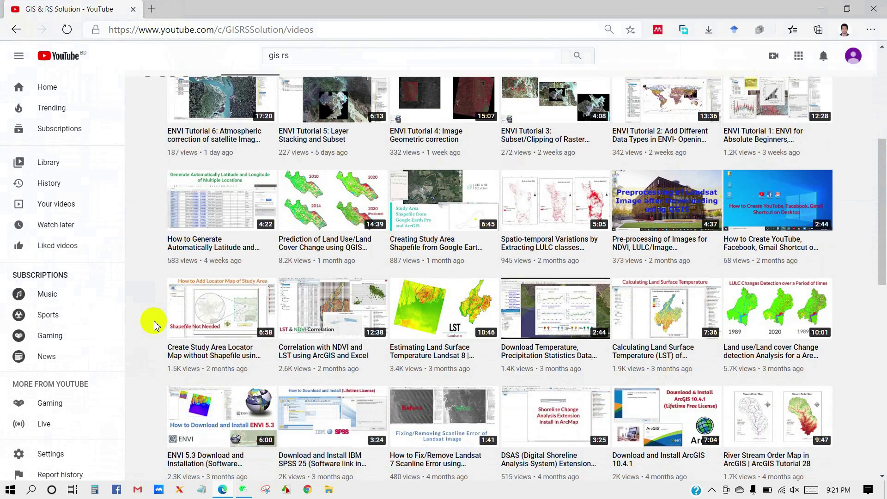
scroll(155, 325, "down", 4)
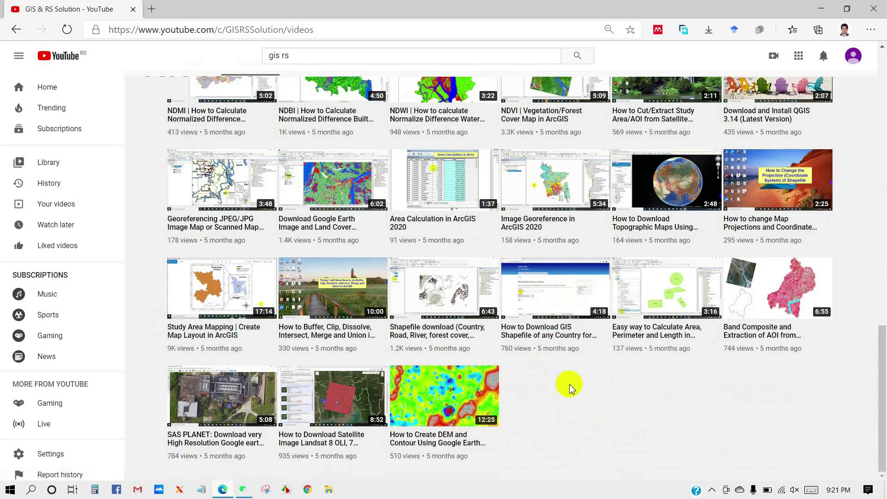
scroll(576, 409, "up", 20)
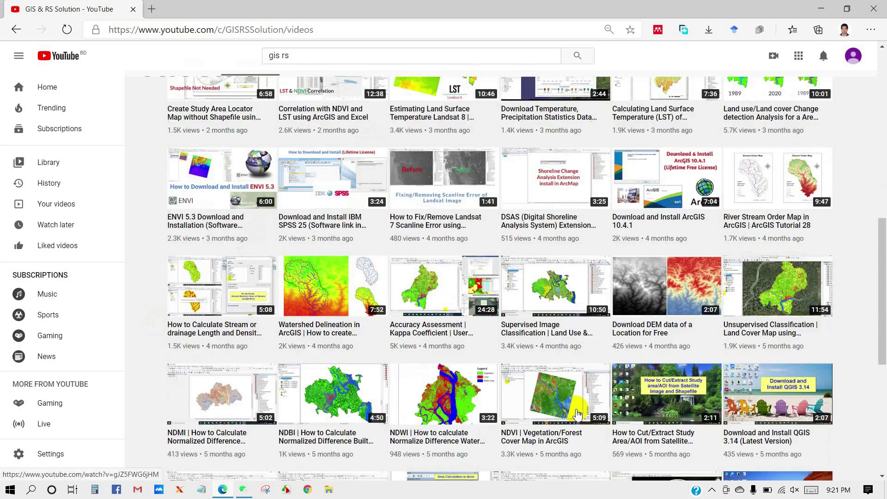
scroll(575, 411, "down", 3)
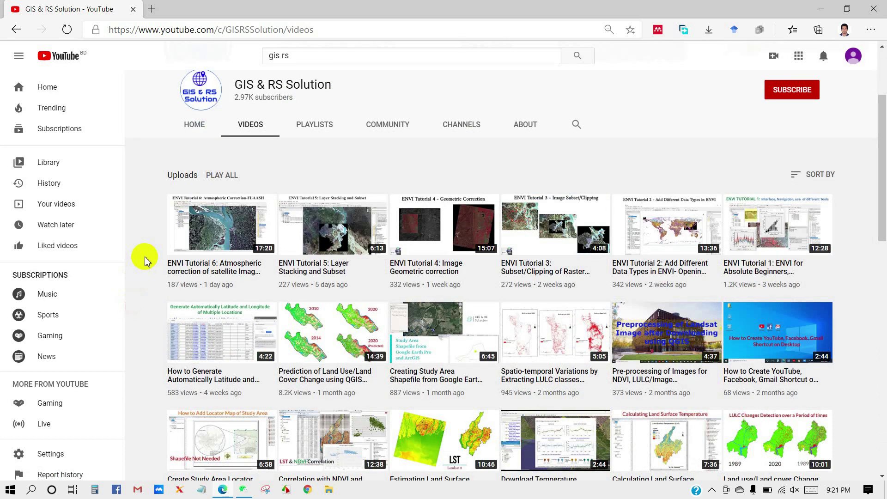
left_click(823, 8)
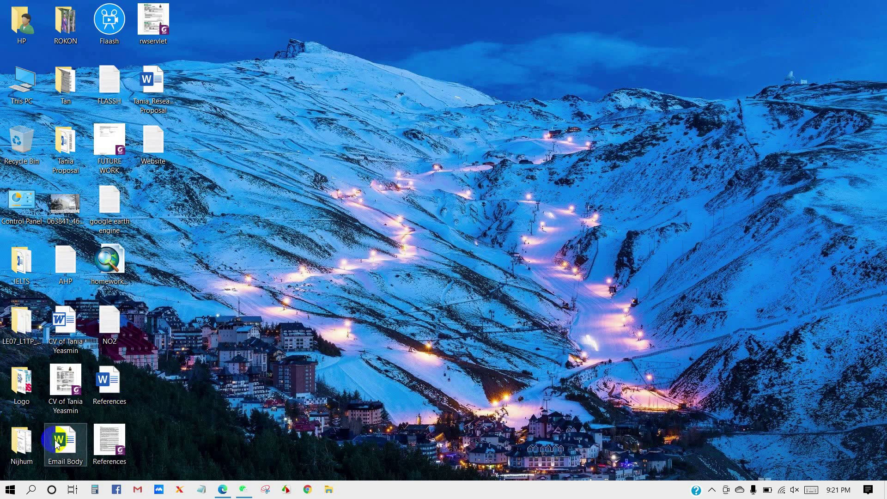
- Launch ENVI 5.3 (64-bit)
left_click(12, 489)
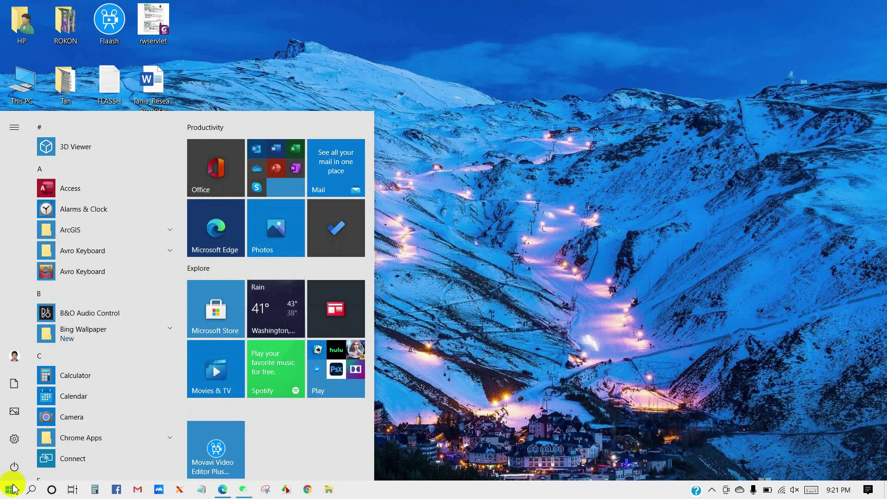
type("envi")
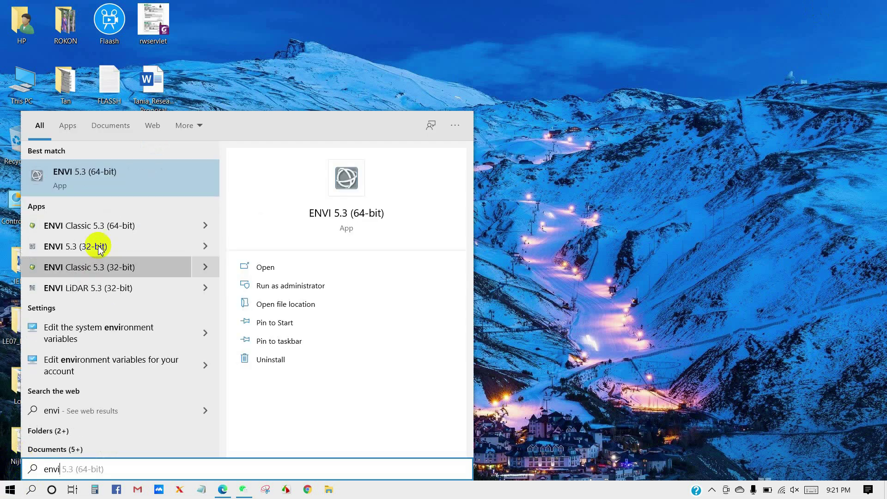
left_click(80, 178)
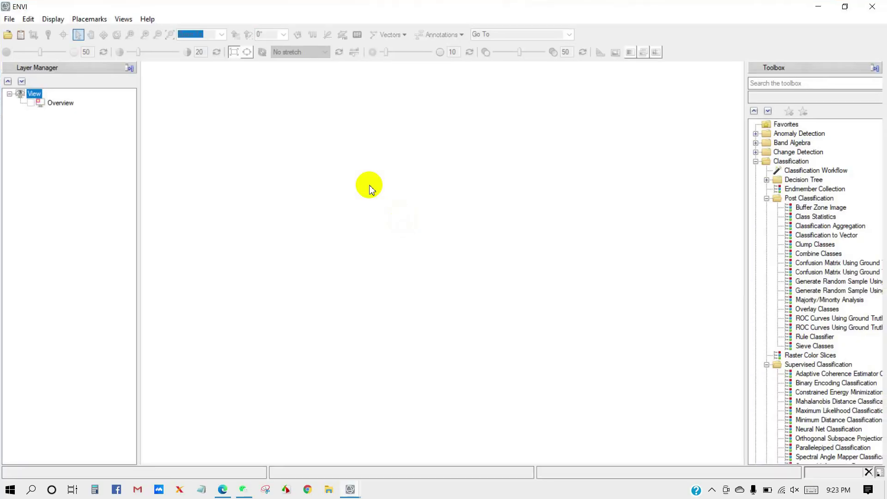
- Open the Landsat 8 raster file from the Supervised Image classification in ENVI folder
left_click(9, 35)
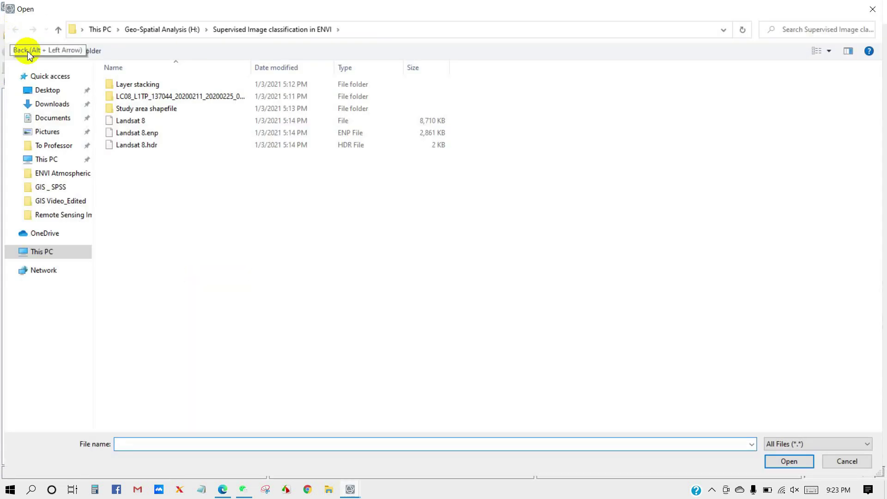
left_click(131, 122)
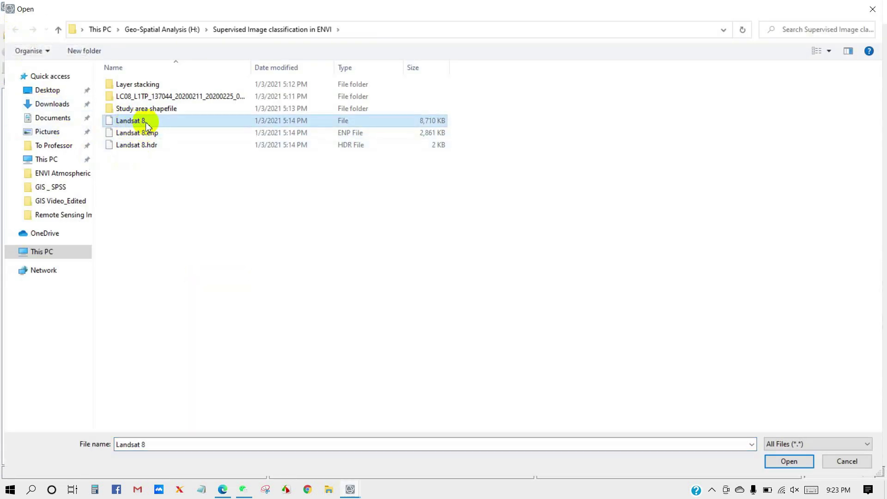
left_click(781, 461)
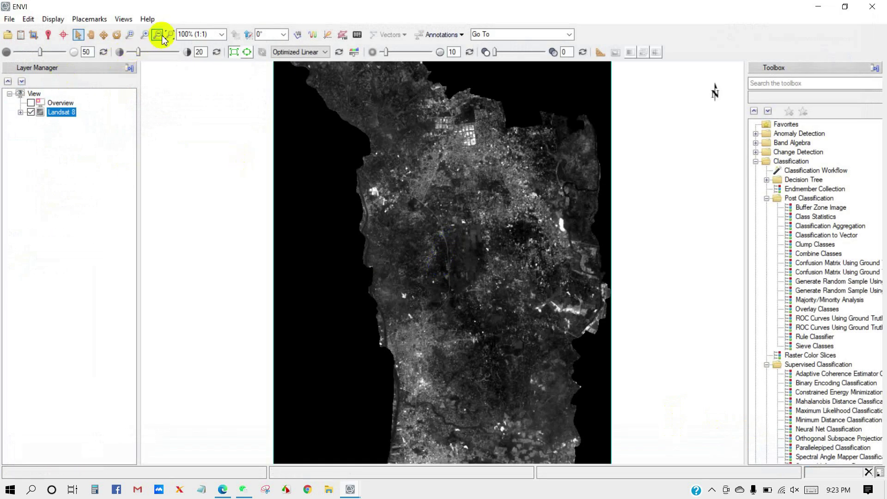
- Load the Landsat 8 raster as a natural-colour composite with B4 as red, B3 as green and B2 as blue
left_click(170, 35)
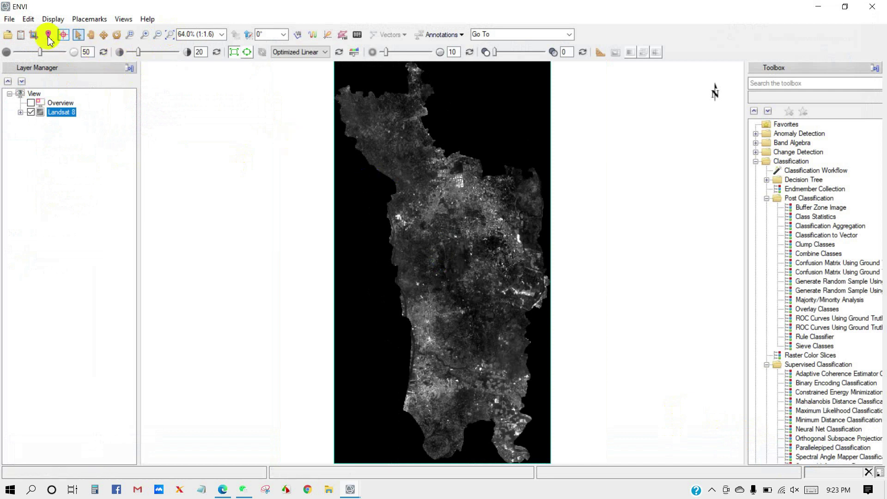
left_click(90, 35)
left_click_drag(397, 218, 363, 222)
scroll(388, 254, "down", 1)
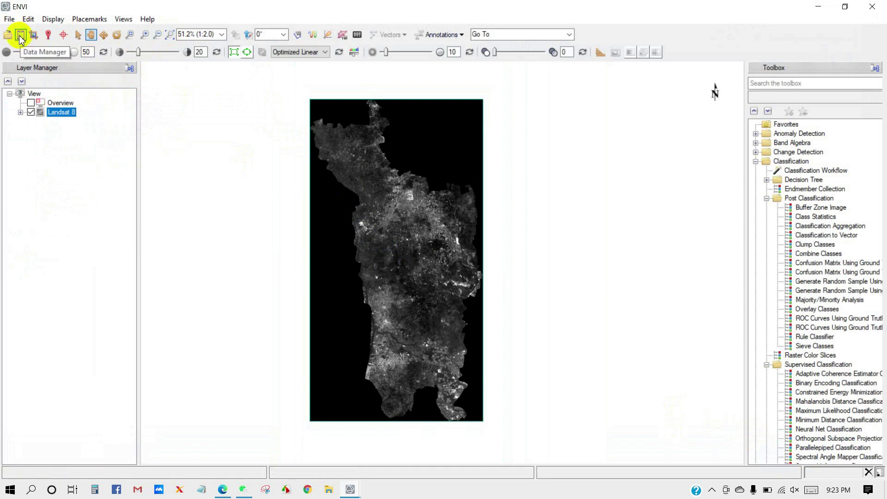
left_click(20, 35)
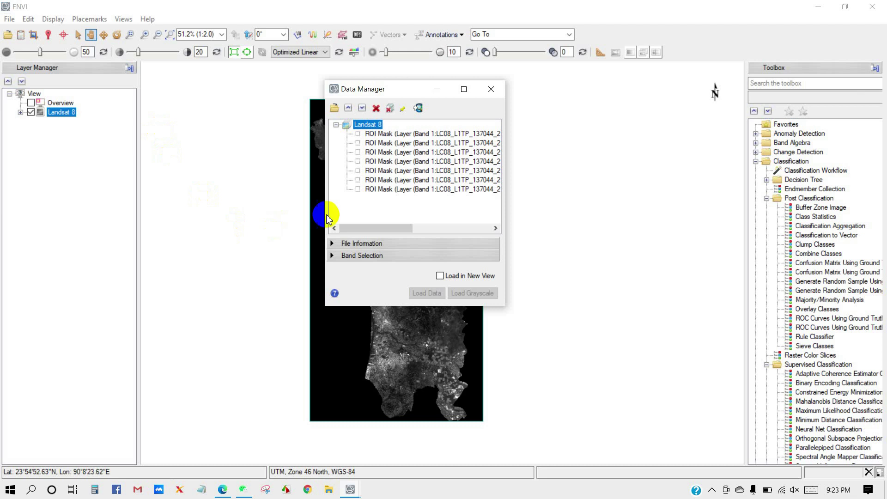
left_click_drag(371, 228, 455, 230)
left_click(396, 162)
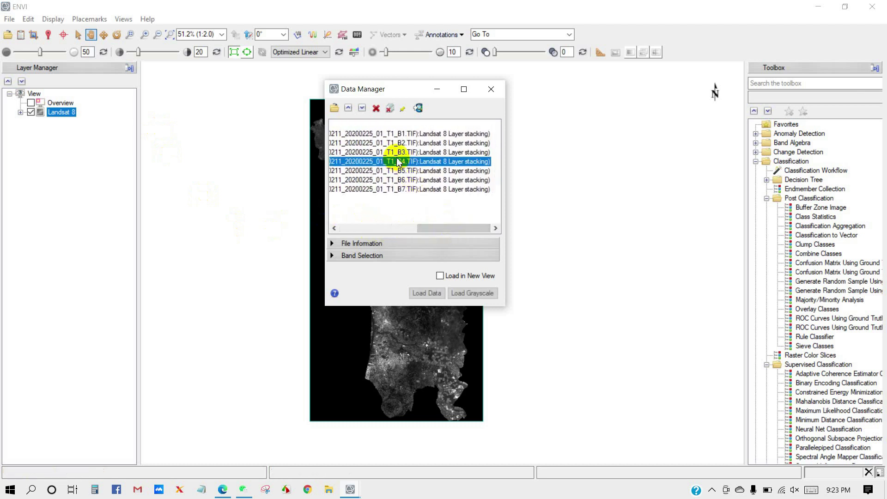
left_click(397, 154)
left_click(397, 143)
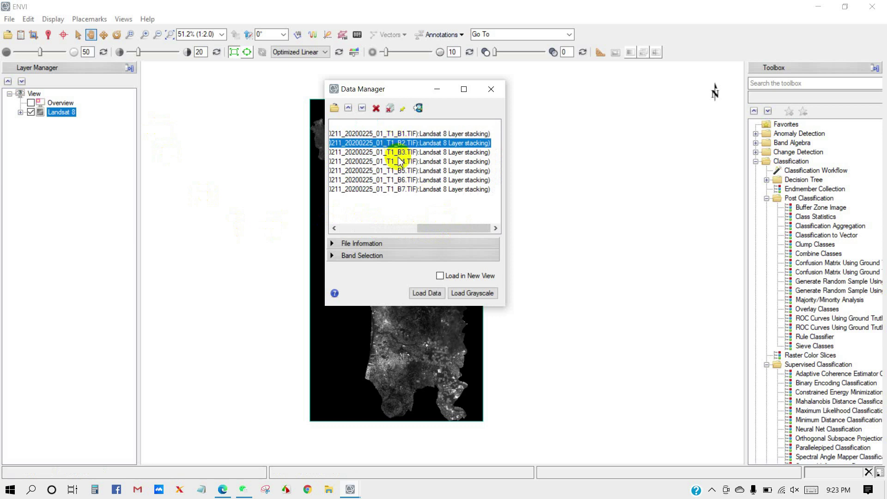
left_click_drag(422, 229, 327, 228)
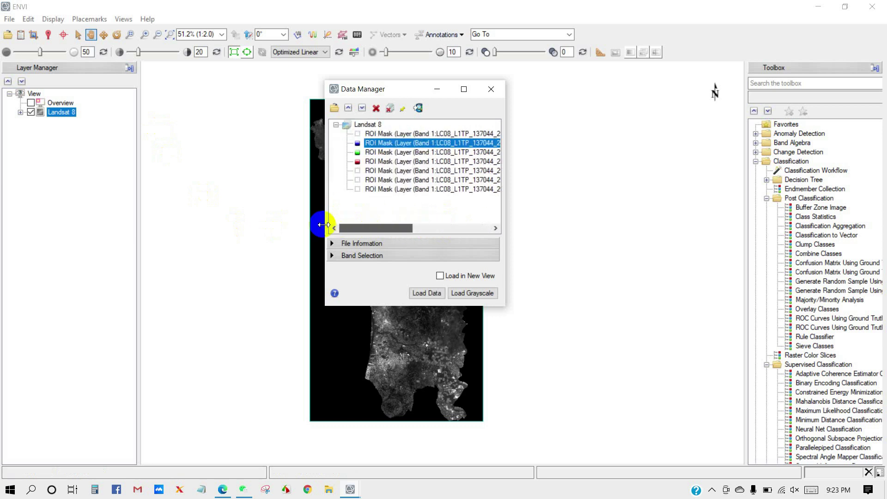
left_click(424, 293)
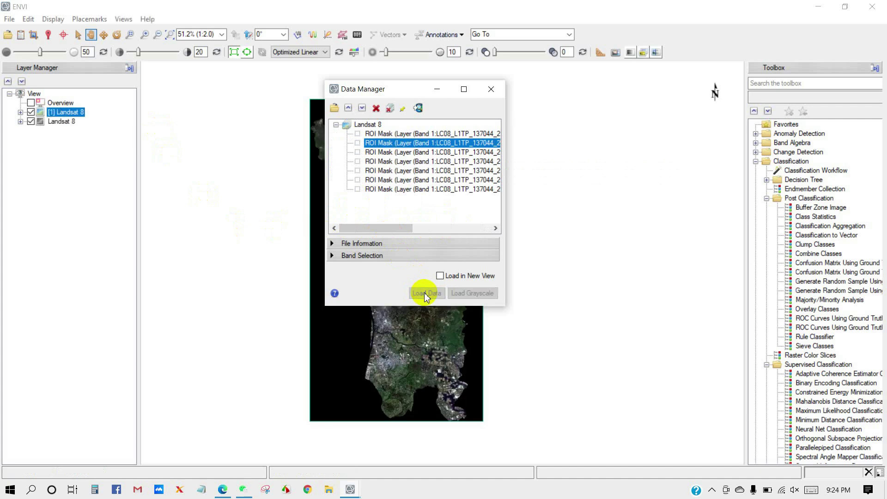
left_click(491, 90)
- Set the colour composite's brightness to 59, contrast to 32 and sharpening to 16
scroll(411, 255, "up", 1)
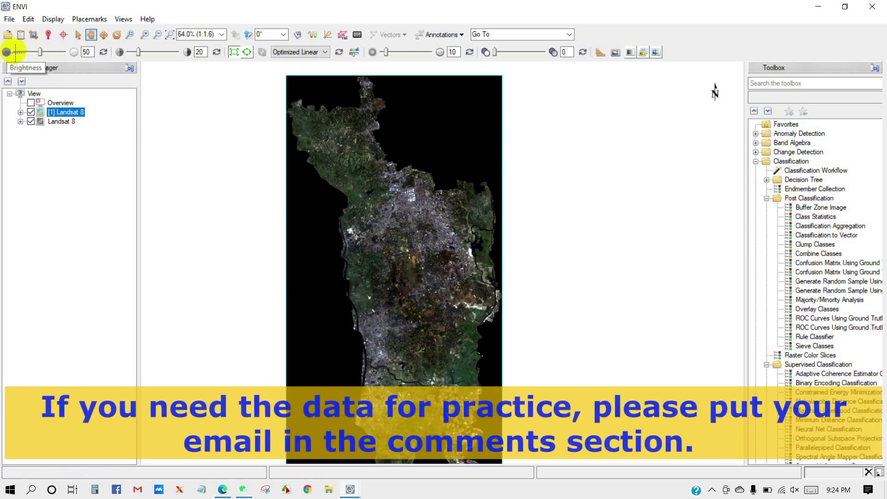
left_click_drag(41, 55, 43, 55)
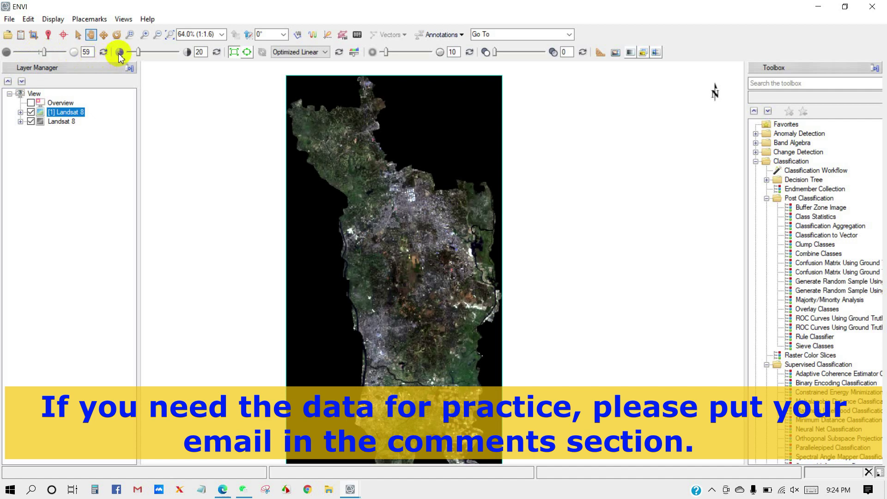
left_click_drag(140, 52, 144, 52)
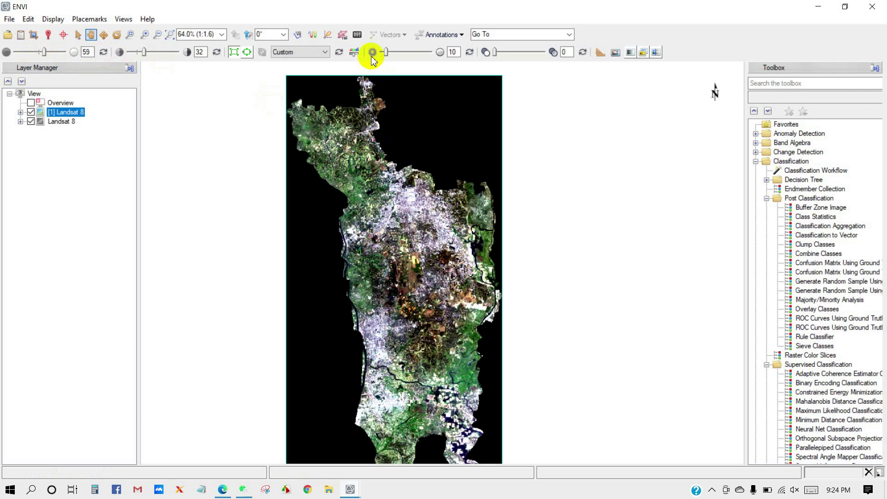
left_click(386, 52)
- Examine the land cover throughout the enhanced Landsat 8 composite, both close up and as a whole
scroll(409, 346, "up", 2)
left_click_drag(413, 233, 439, 311)
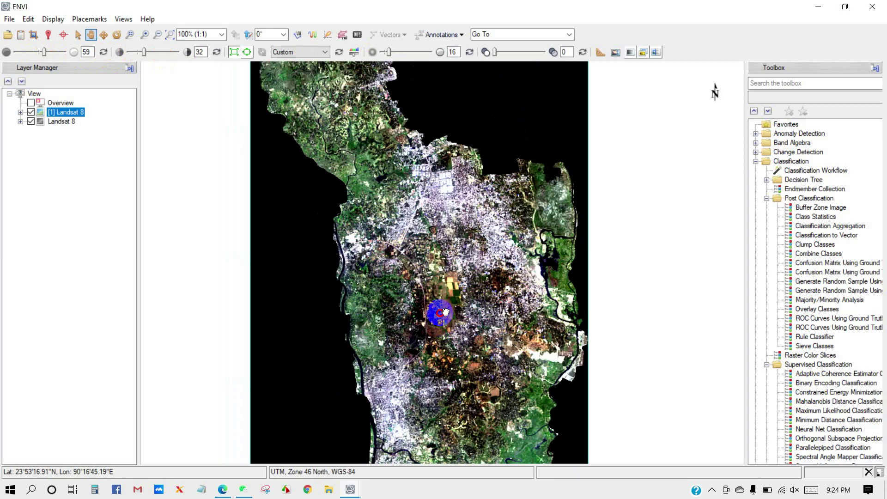
mouse_move(397, 243)
left_mouse_down()
mouse_move(400, 331)
mouse_move(409, 222)
left_mouse_up()
mouse_move(423, 324)
left_mouse_down()
mouse_move(416, 268)
mouse_move(401, 271)
left_mouse_up()
left_click_drag(403, 206, 426, 277)
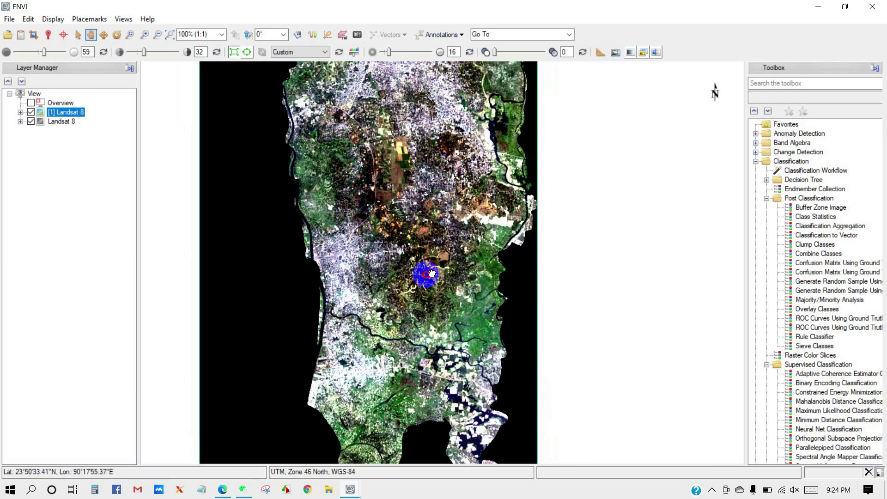
scroll(421, 277, "down", 1)
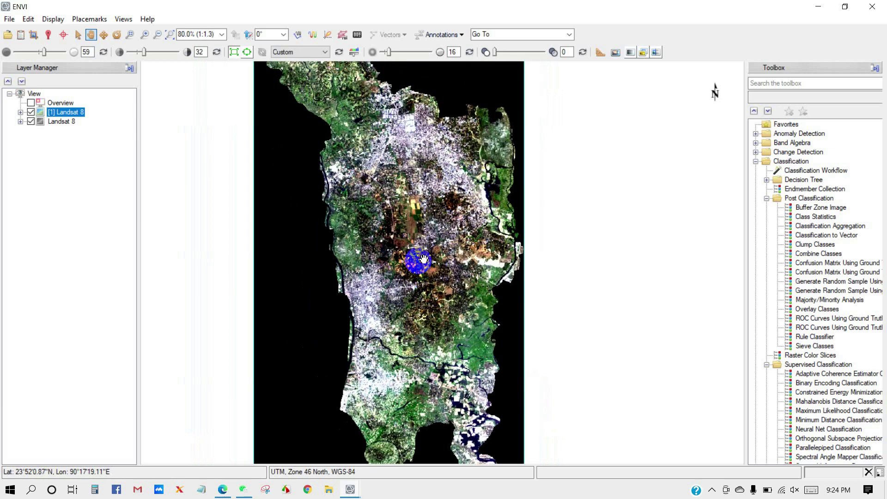
scroll(423, 259, "down", 1)
left_click_drag(422, 271, 426, 283)
left_click_drag(430, 241, 421, 249)
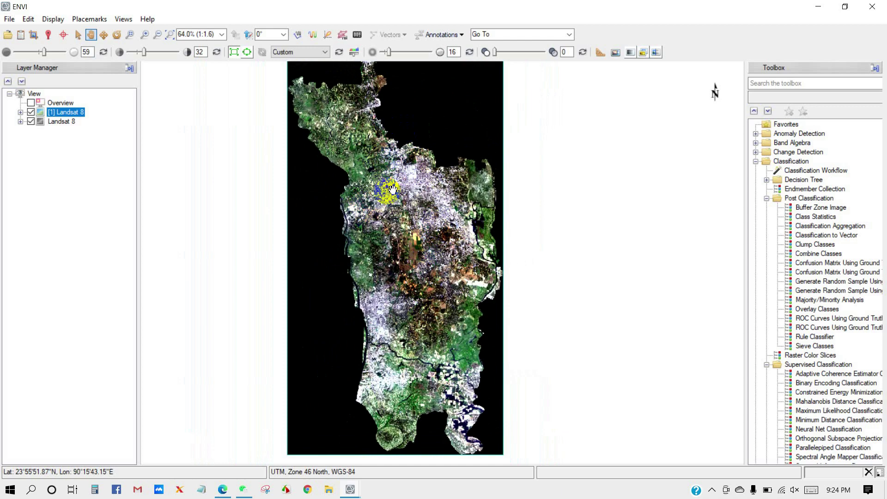
- Switch to YouTube, subscribe to the GIS & RS Solution channel and set its notifications to All
left_click(223, 490)
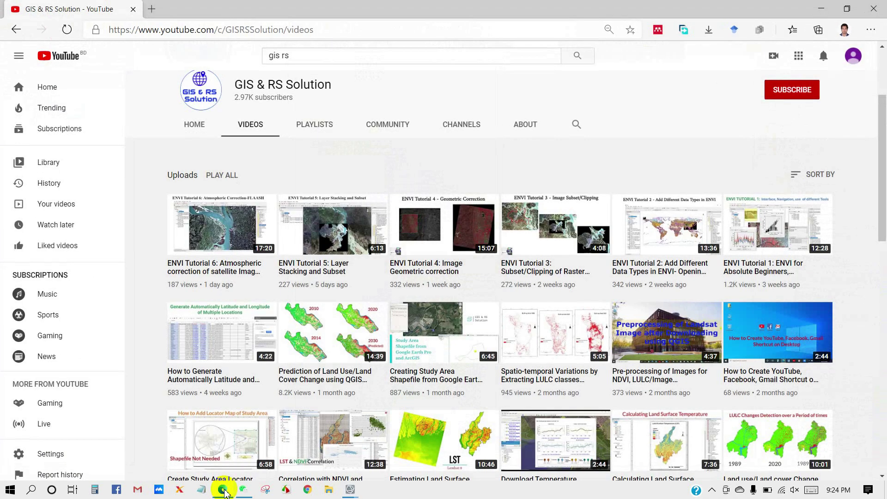
scroll(139, 240, "up", 3)
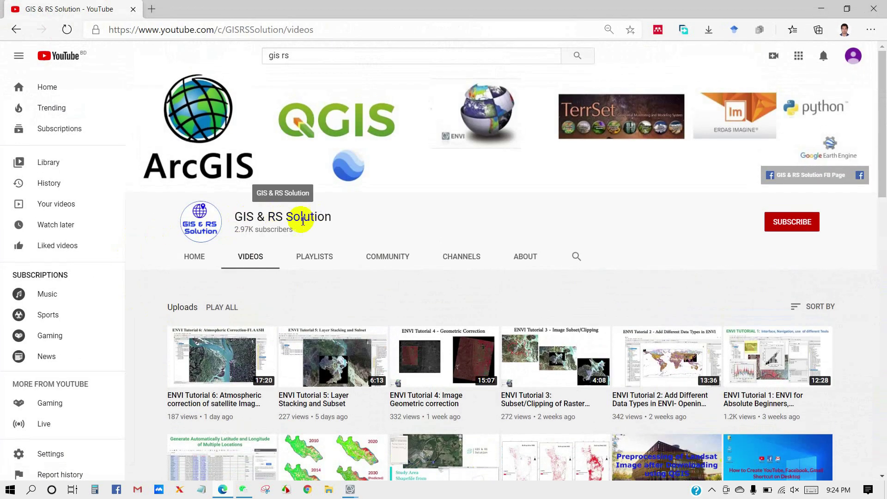
scroll(141, 305, "down", 2)
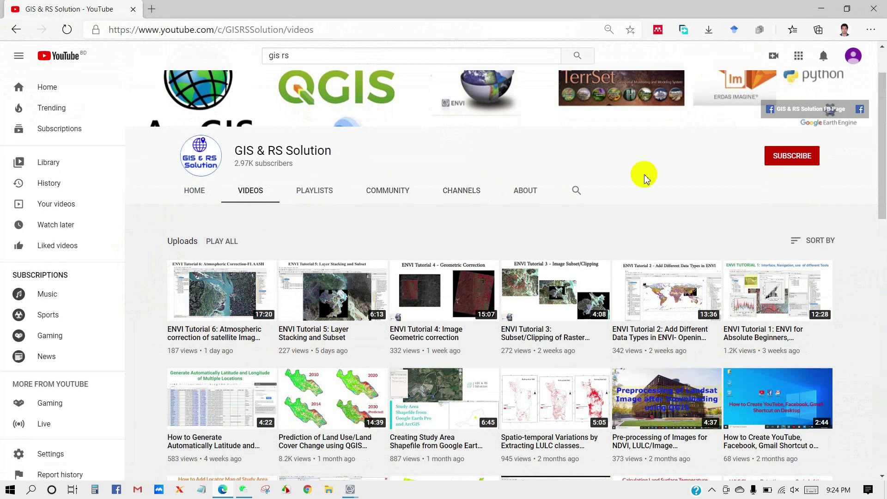
left_click(801, 160)
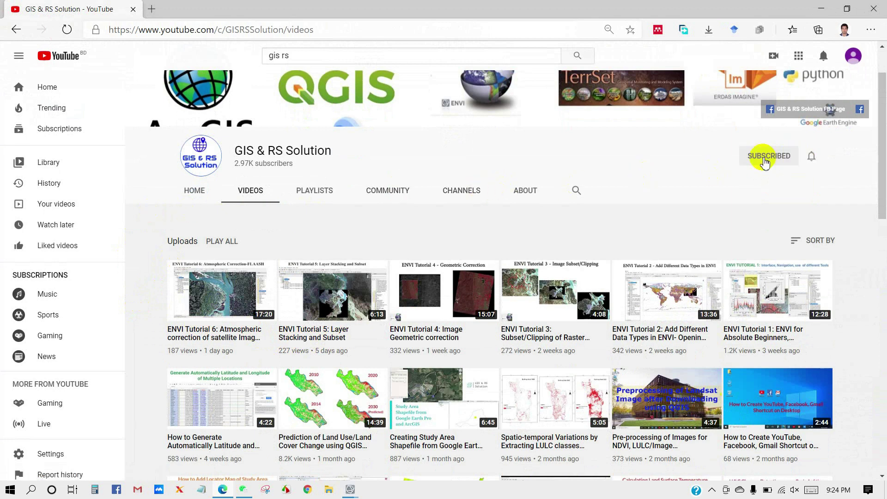
left_click(812, 158)
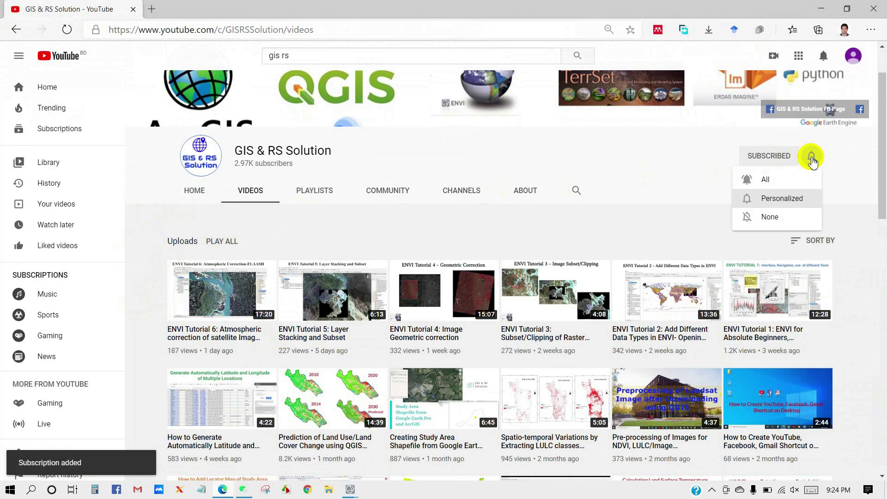
left_click(780, 180)
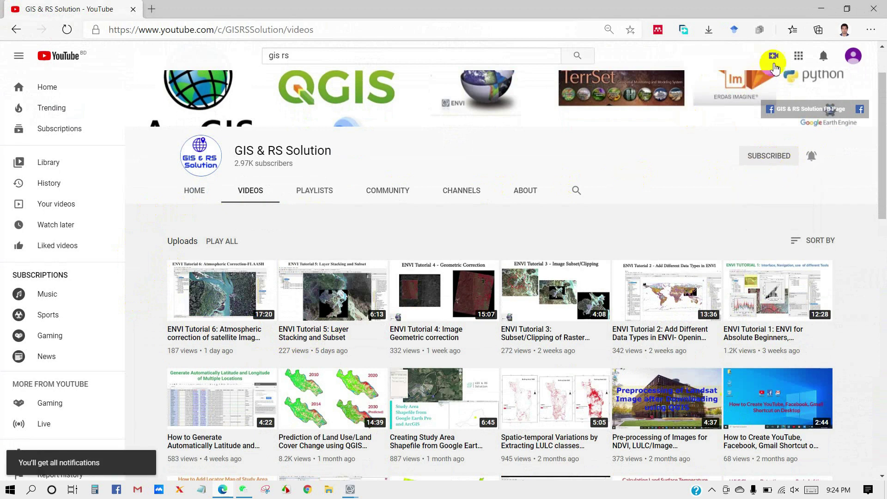
left_click(821, 9)
- Return to ENVI, search the toolbox for classification tools and start the Classification Workflow
left_click_drag(394, 242, 396, 239)
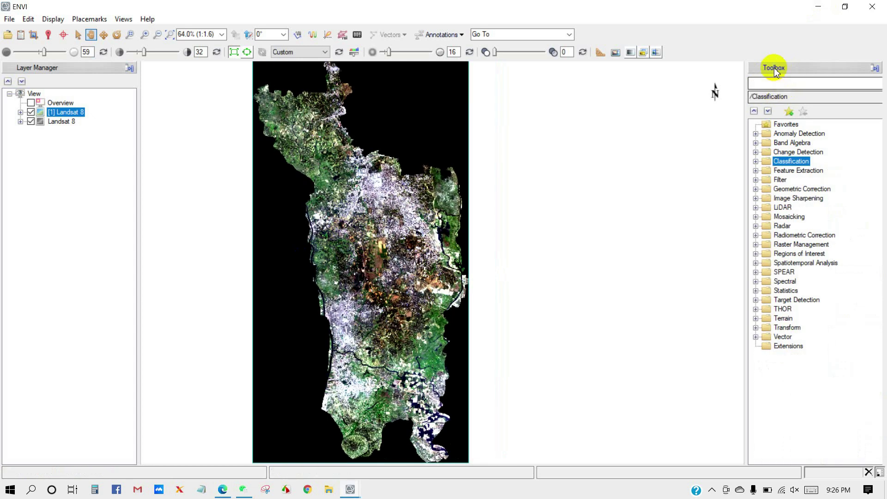
left_click(759, 84)
type("classifi")
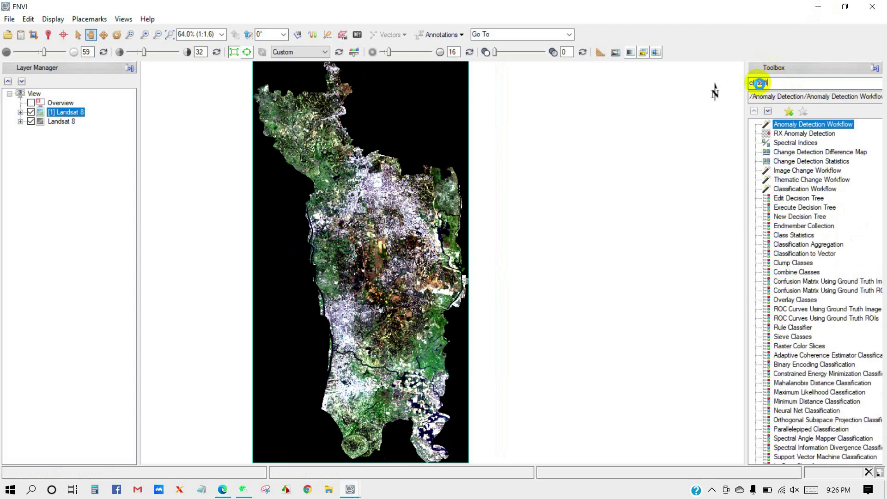
type("catio")
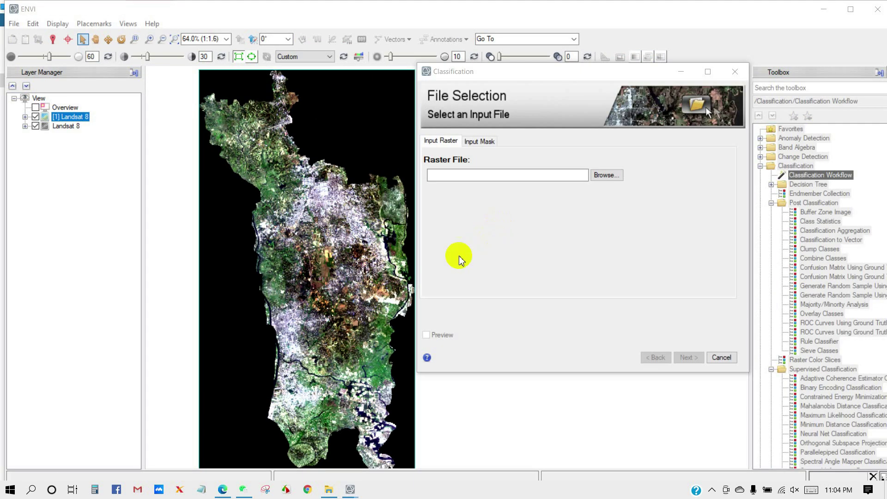
- Set Landsat 8 as the classification's input raster, using the full extent and 7 of 7 bands
left_click(438, 140)
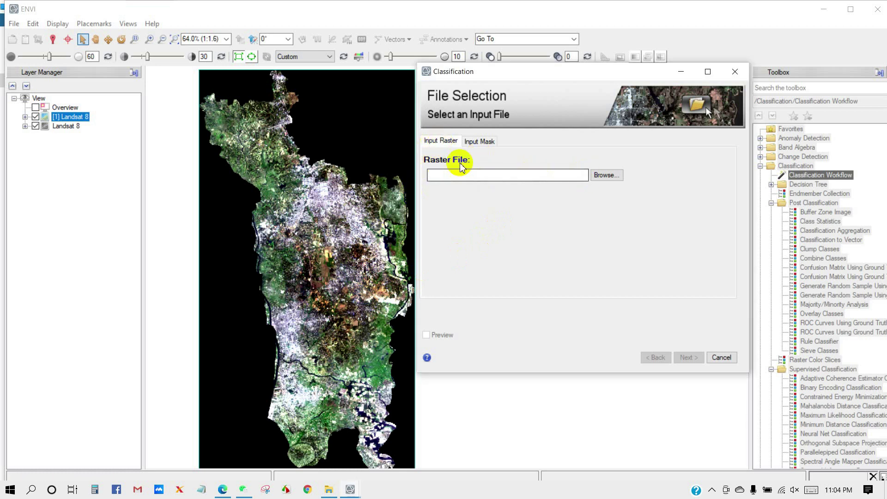
left_click(603, 175)
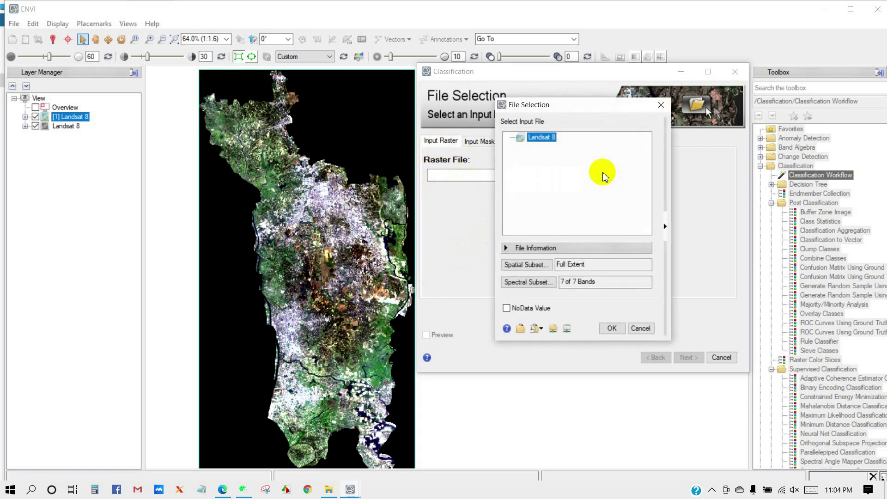
left_click(611, 328)
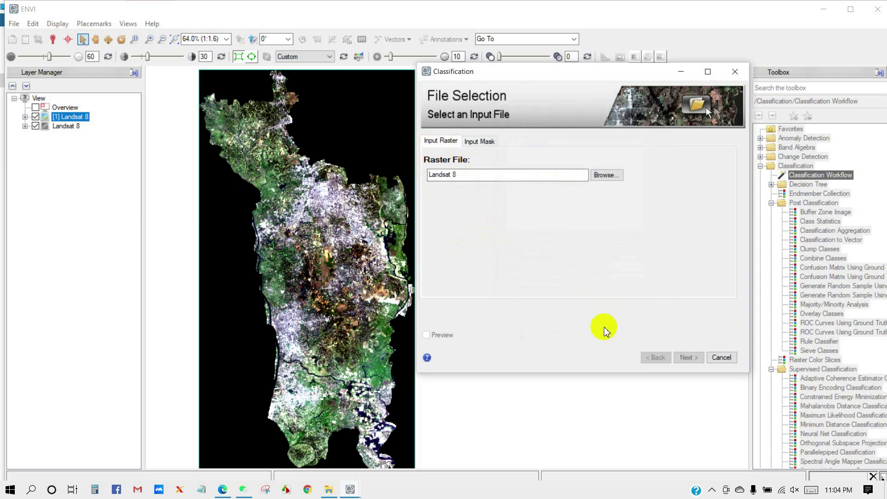
- Load study_area.shp from the Study area shapefile folder as the input mask and accept the file selection
left_click(482, 148)
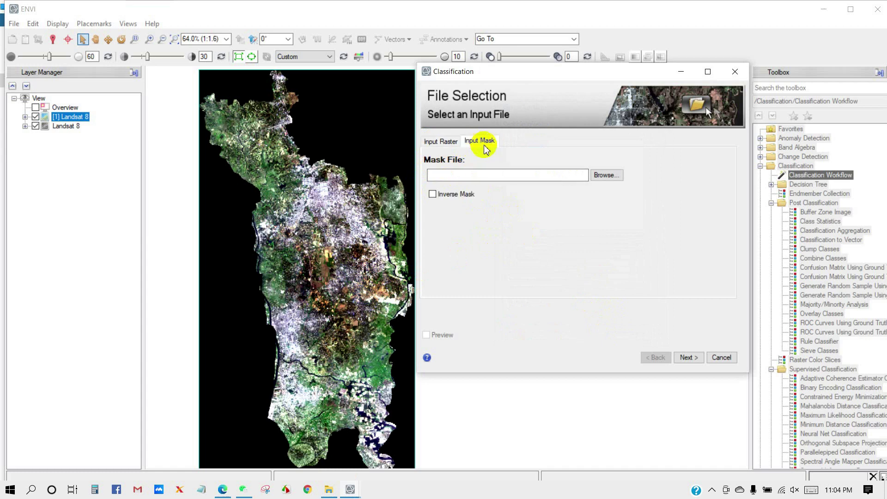
left_click(607, 178)
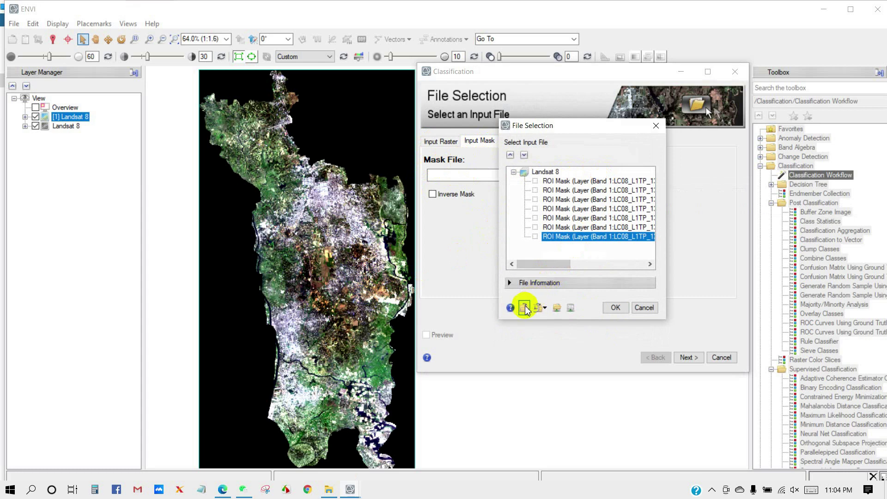
left_click(547, 181)
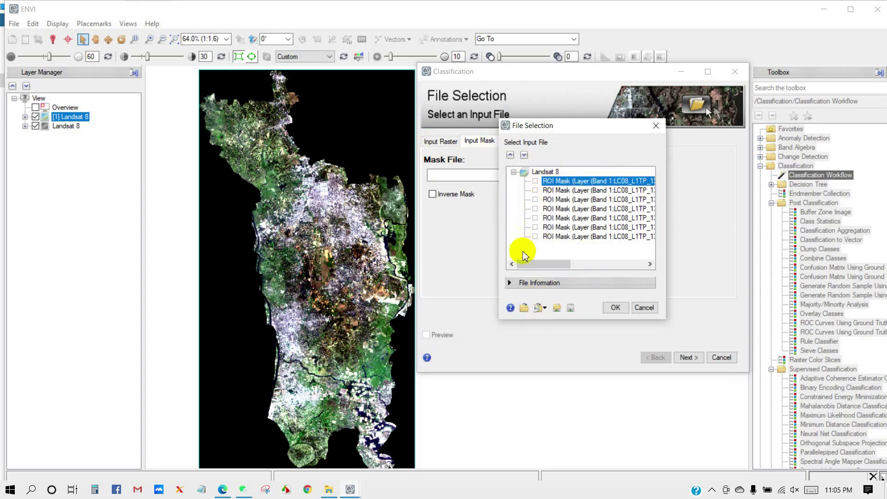
left_click(525, 308)
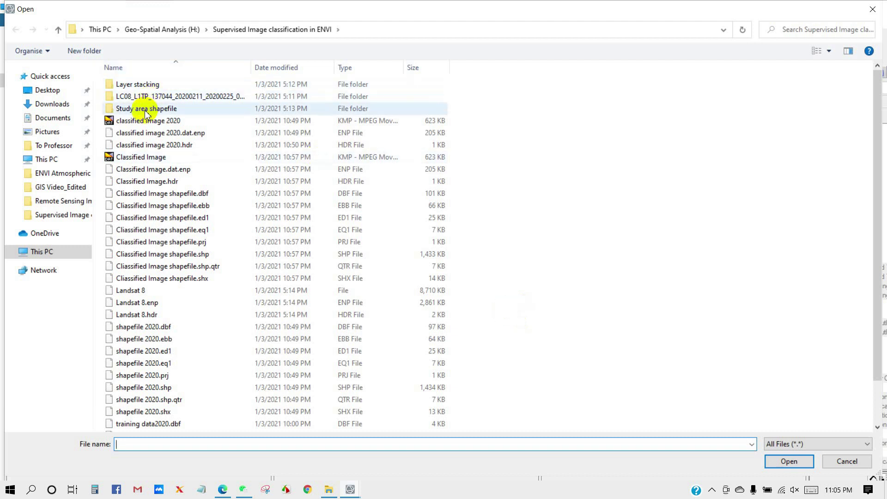
double_click(162, 109)
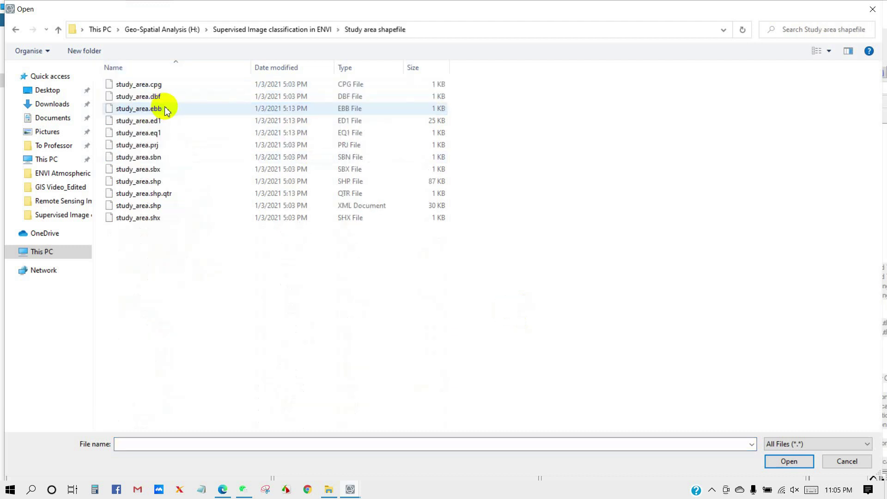
left_click(157, 182)
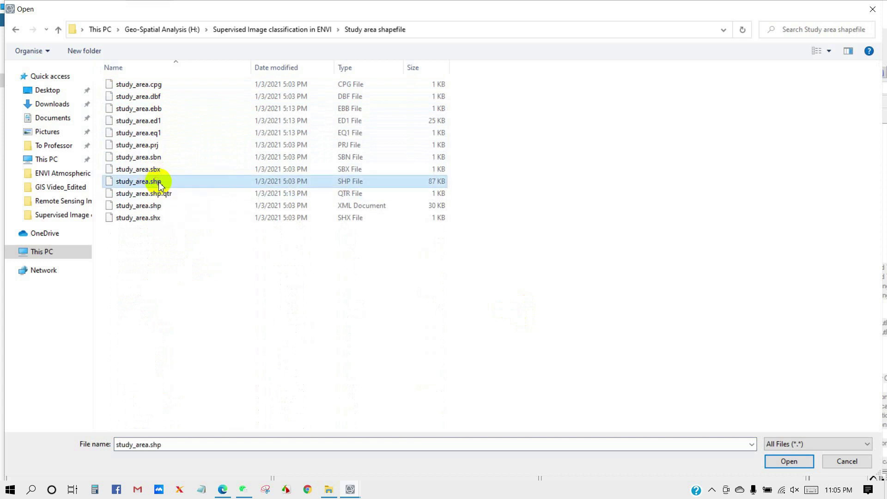
left_click(789, 462)
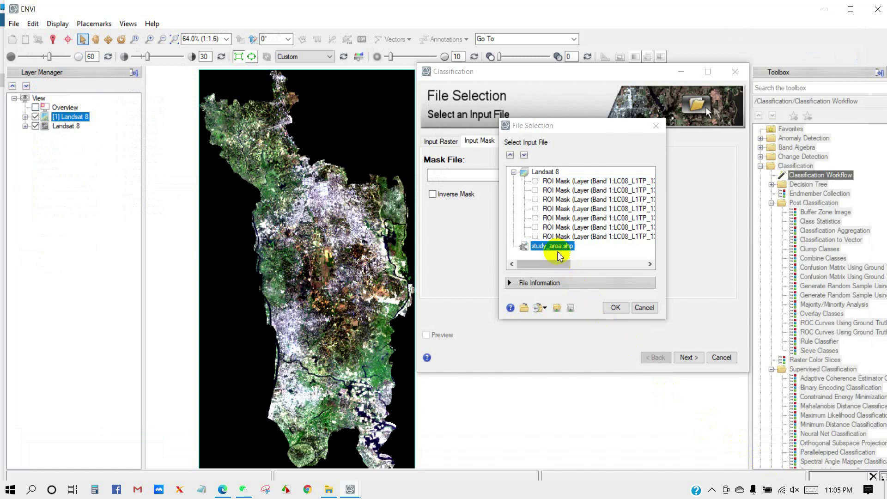
left_click(615, 309)
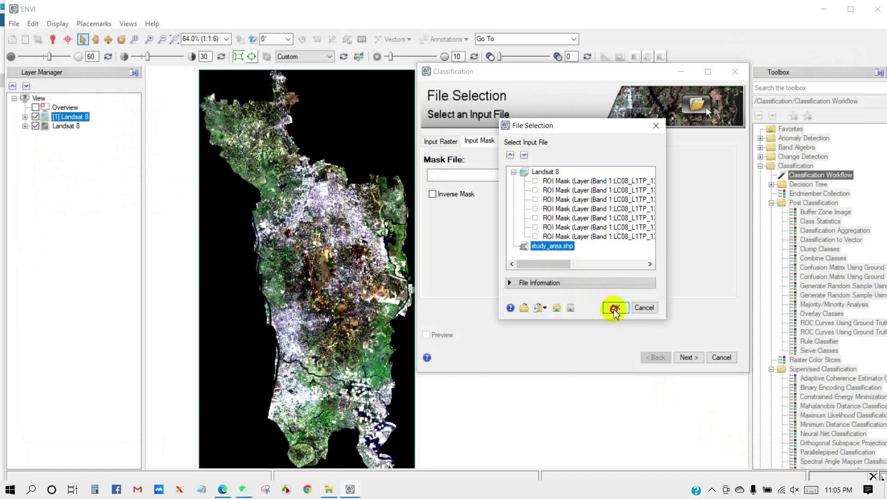
left_click(687, 358)
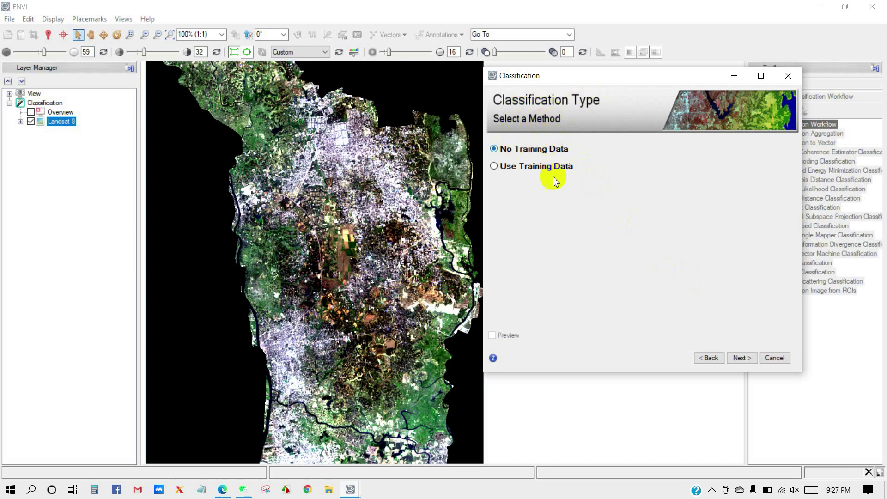
- Choose Use Training Data as the classification method and proceed to defining the training data
left_click(494, 167)
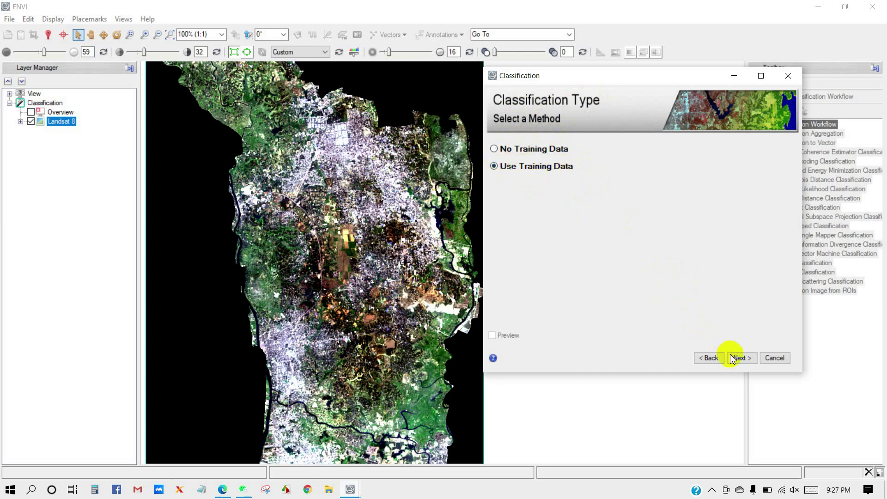
left_click(739, 360)
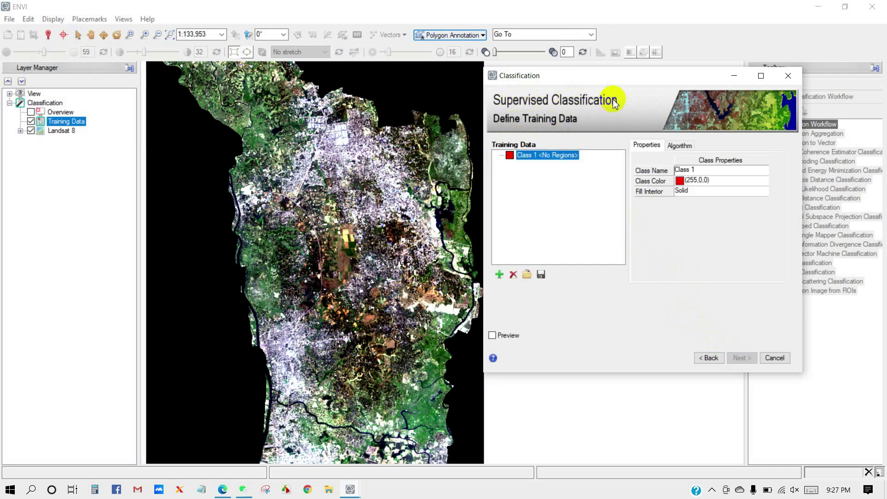
mouse_move(583, 76)
left_mouse_down()
mouse_move(610, 73)
mouse_move(593, 75)
left_mouse_up()
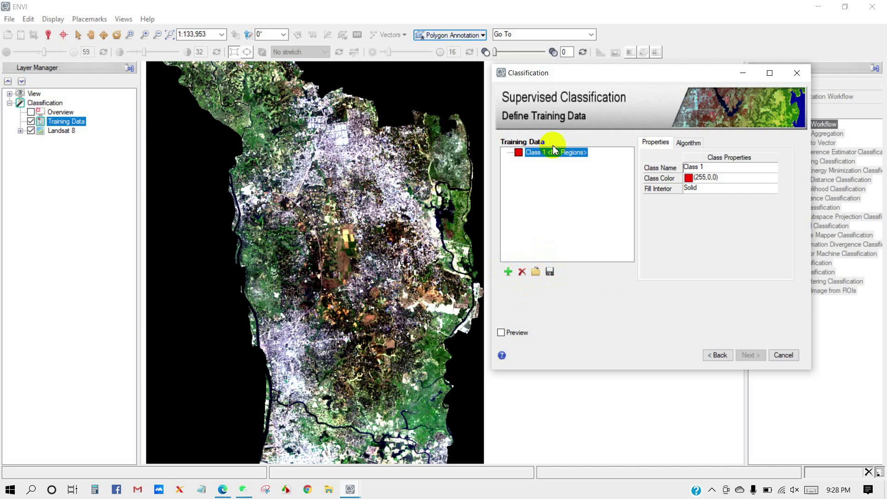
- Rename the first training class as Settlement and give it a red class colour
left_click(704, 166)
left_click_drag(713, 166, 669, 167)
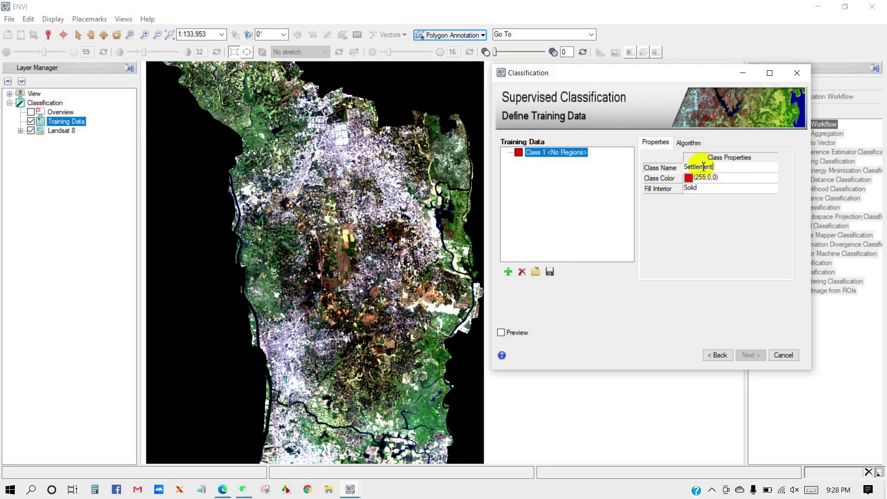
left_click(773, 181)
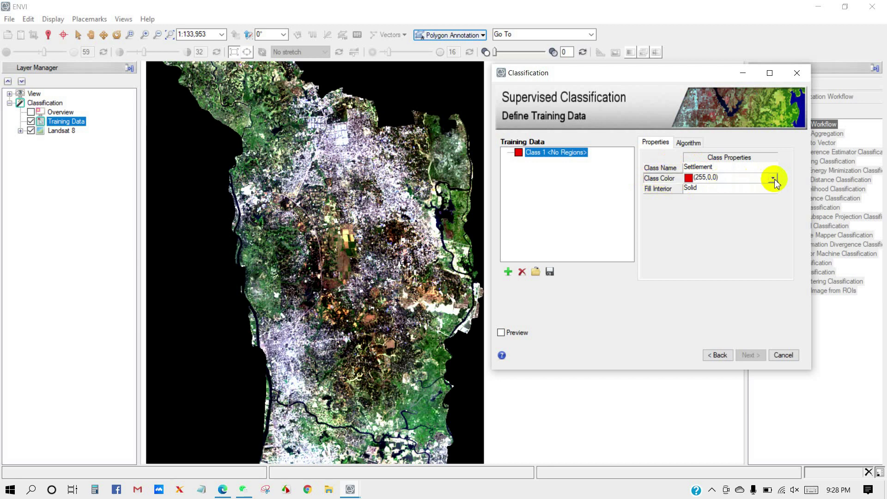
left_click(773, 180)
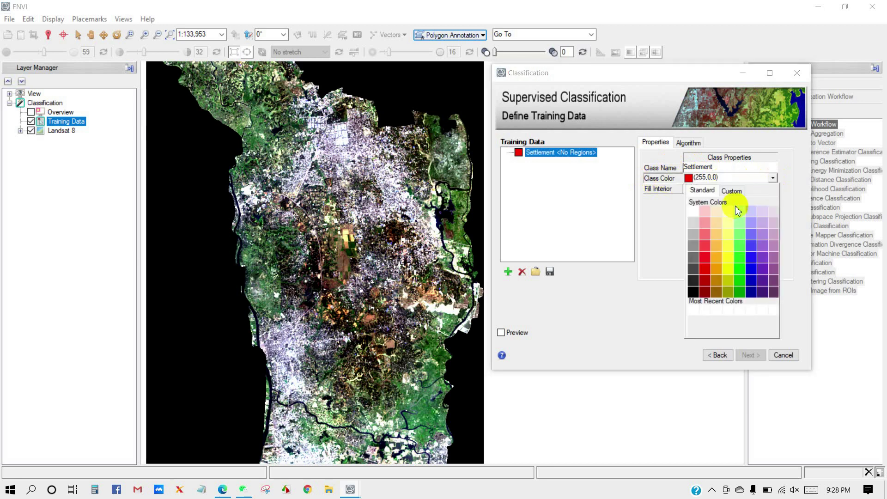
left_click(705, 274)
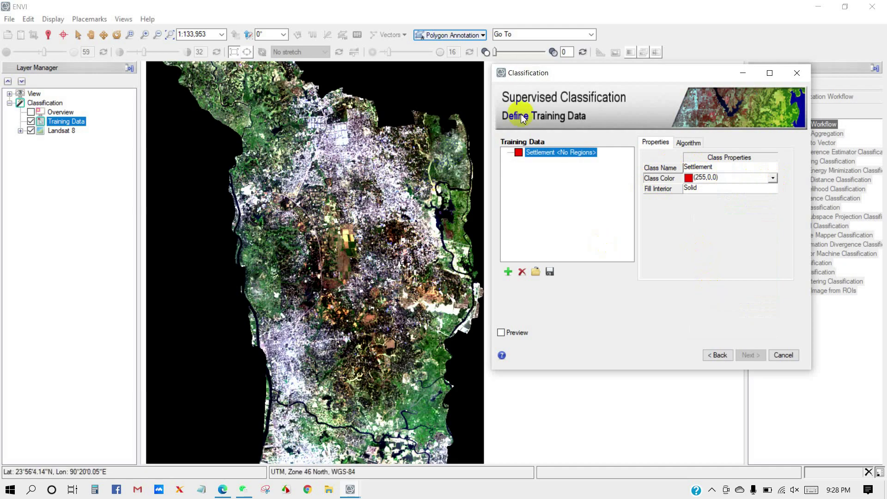
left_click_drag(556, 77, 569, 77)
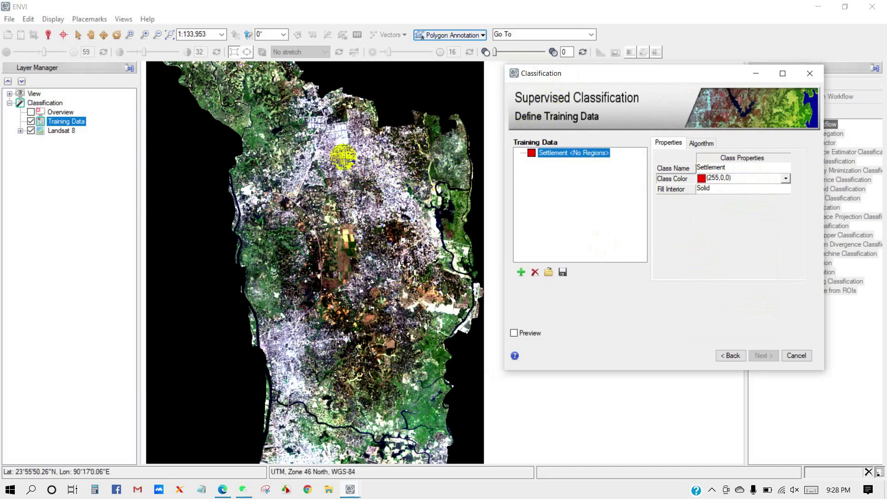
- Draw and accept a five-sided Settlement training polygon over the bright built-up area in the north of the image
scroll(342, 149, "up", 4)
scroll(342, 150, "up", 2)
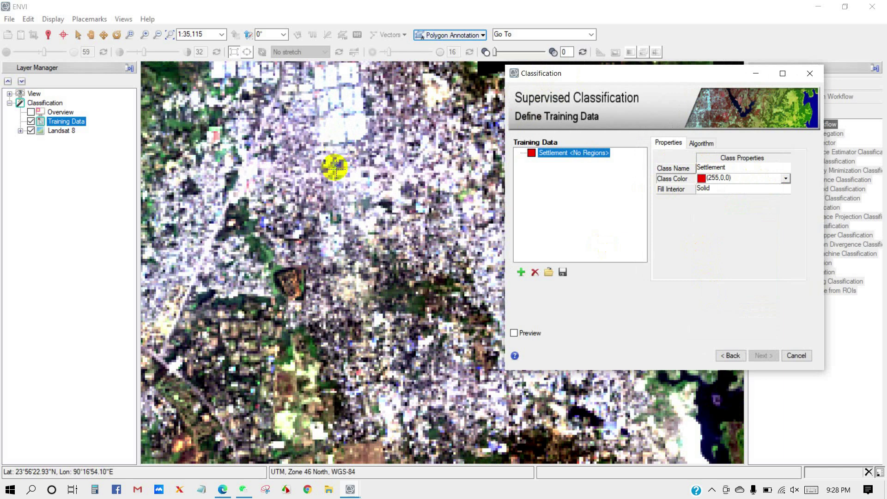
left_click(311, 170)
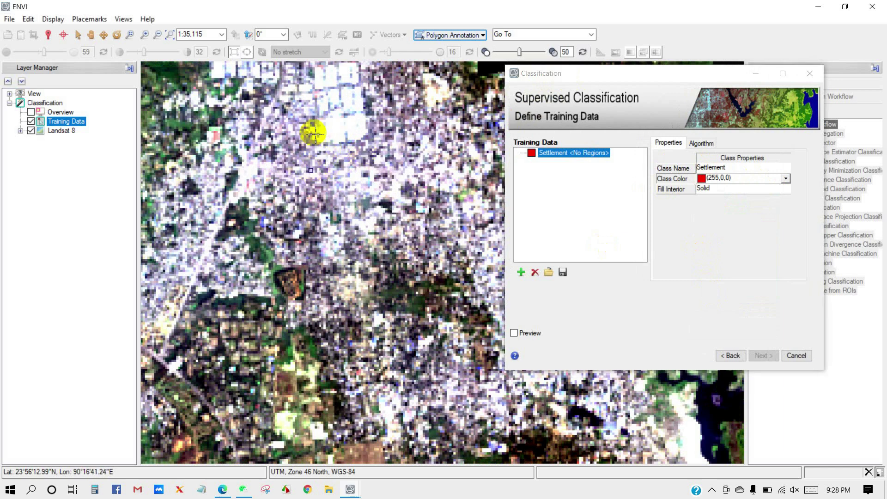
left_click(314, 107)
left_click(366, 130)
left_click(391, 162)
left_click(357, 187)
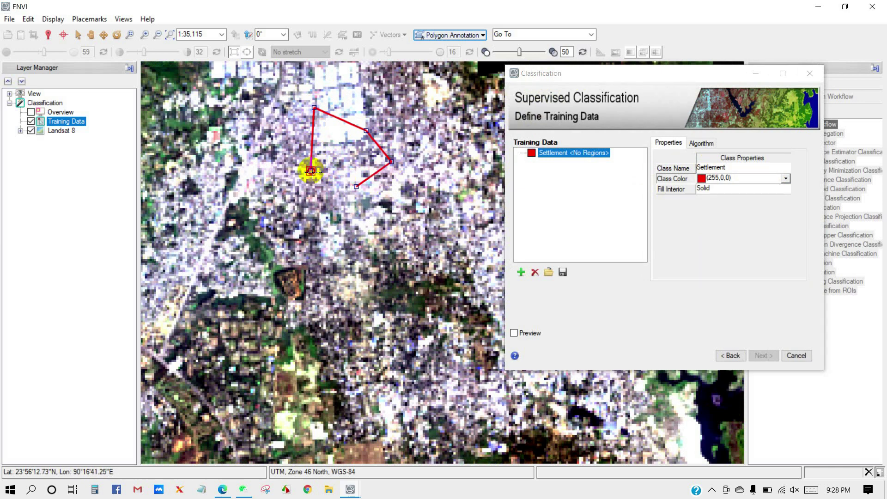
right_click(311, 170)
left_click(341, 181)
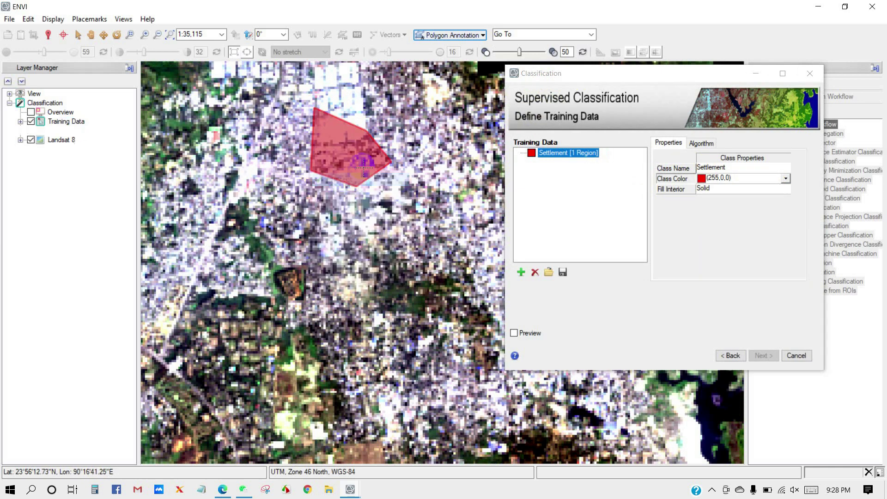
- Add a triangular Settlement training polygon over the built-up area southeast of the first one
scroll(354, 177, "down", 3)
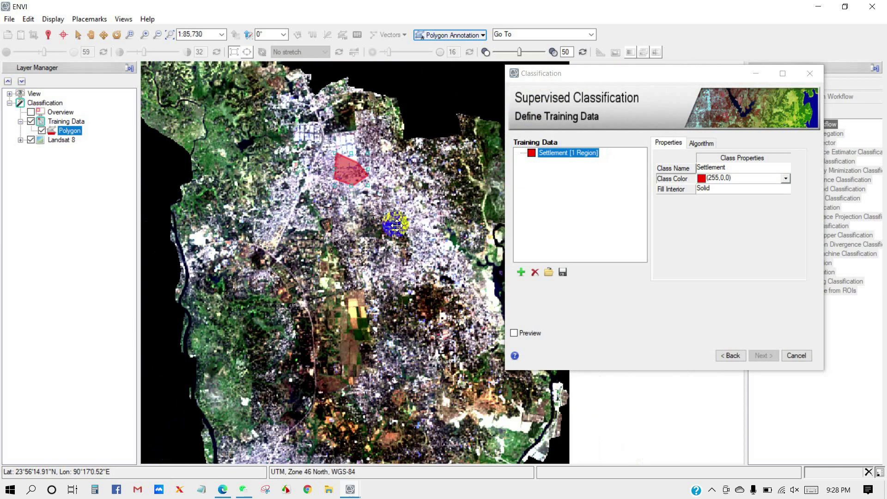
scroll(446, 244, "up", 4)
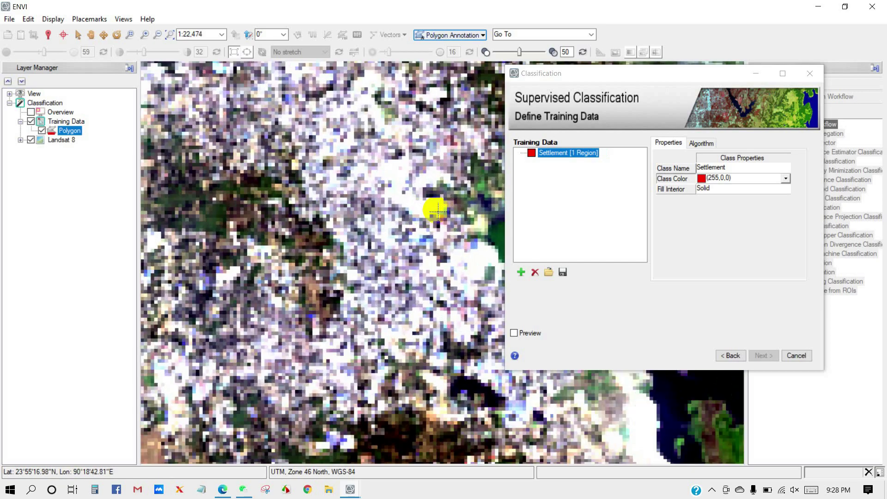
scroll(437, 210, "up", 1)
left_click(368, 210)
left_click(358, 150)
left_click(367, 212)
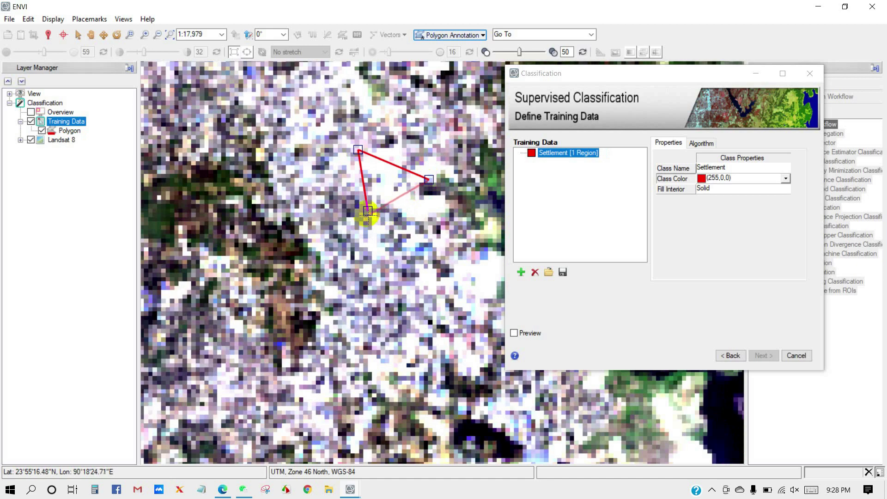
right_click(367, 211)
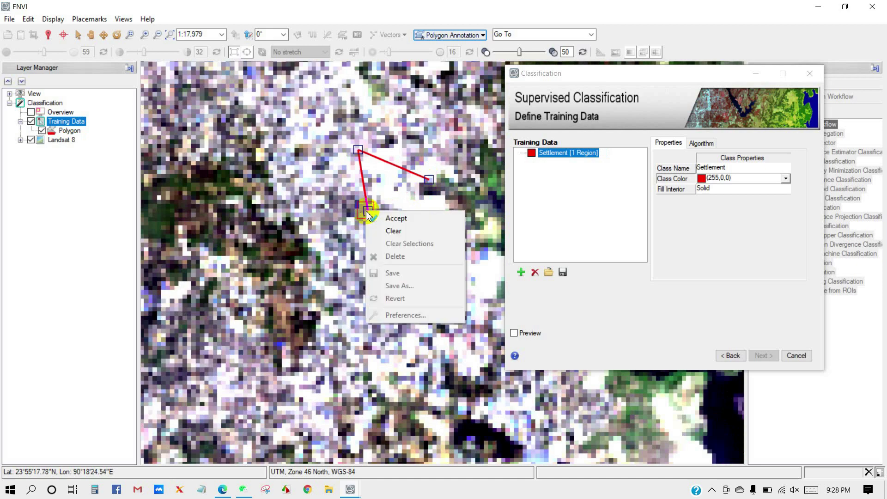
left_click(394, 217)
- Examine how the Settlement training polygons are distributed over the built-up areas of the image
scroll(352, 224, "down", 1)
scroll(352, 224, "down", 2)
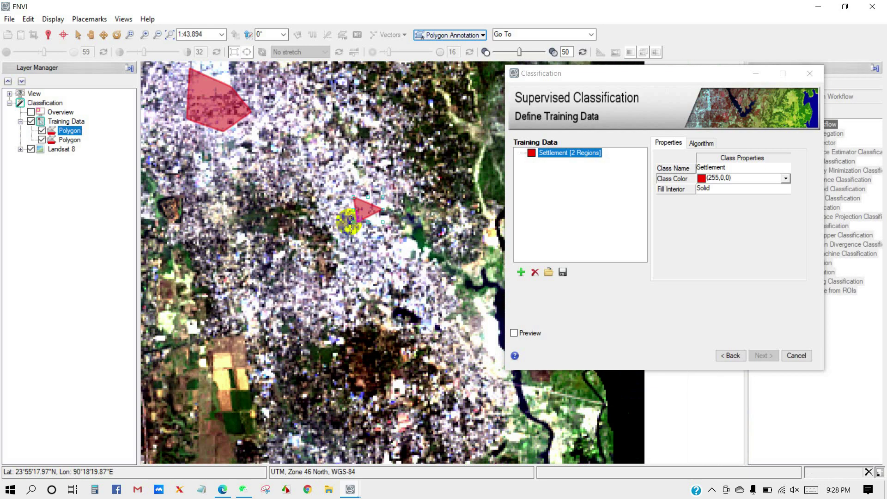
scroll(211, 185, "up", 4)
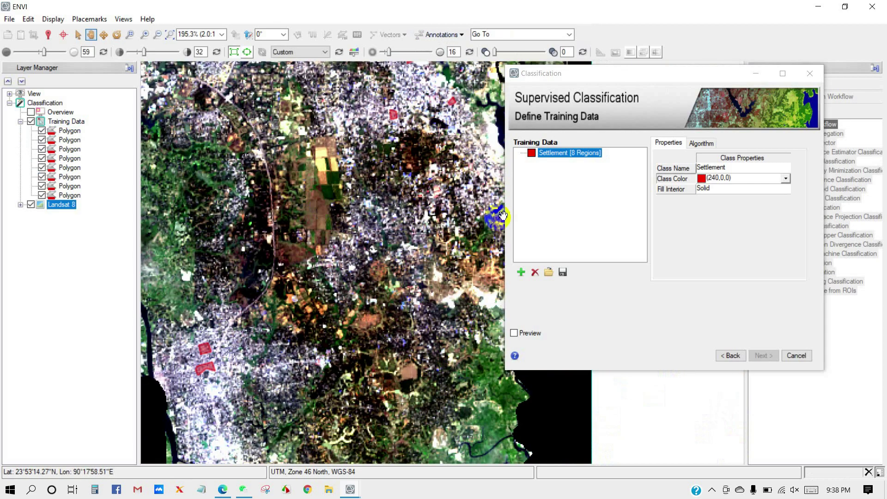
scroll(361, 218, "down", 3)
left_click_drag(370, 263, 361, 218)
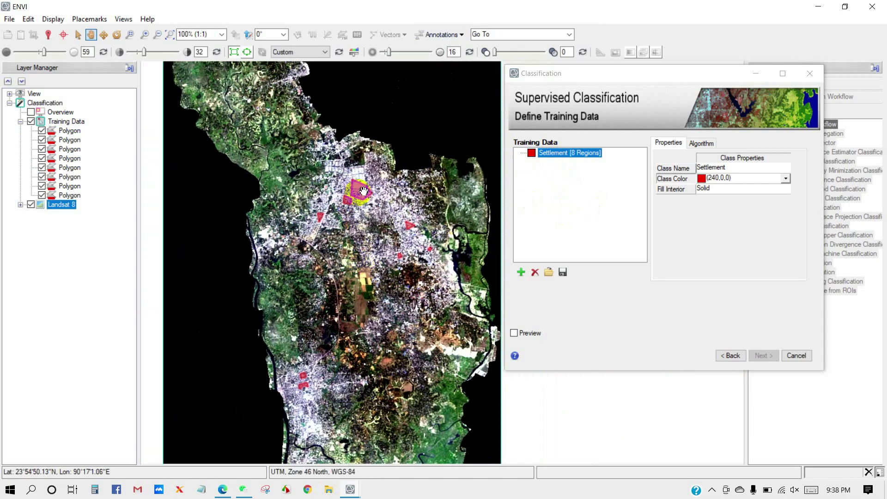
scroll(356, 353, "up", 5)
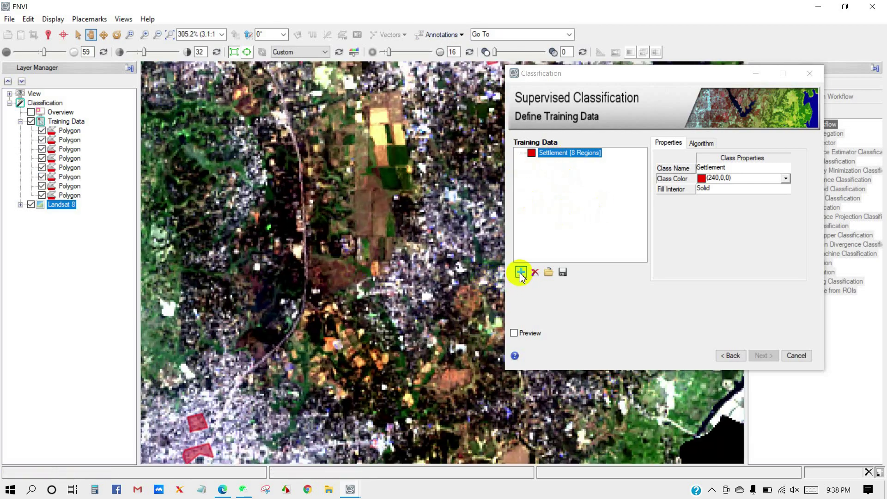
- Add a second training class named Barren land and give it a grey class colour
left_click(521, 273)
left_click(723, 168)
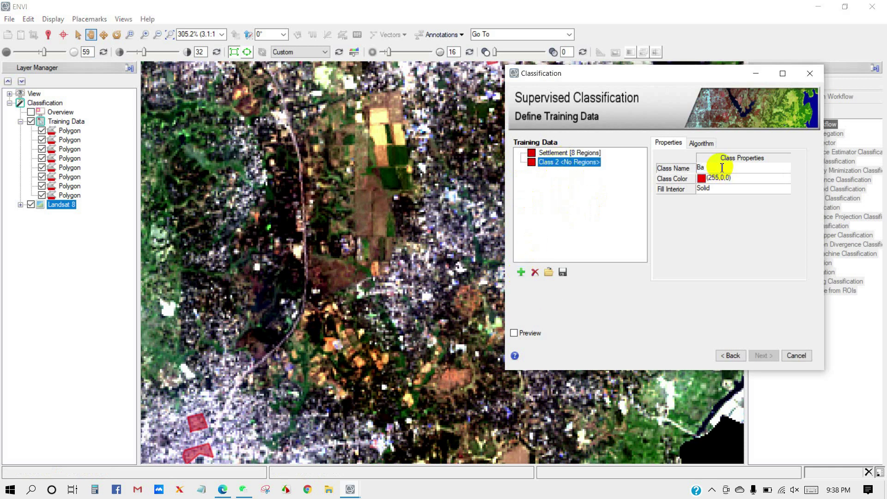
type("Barren land")
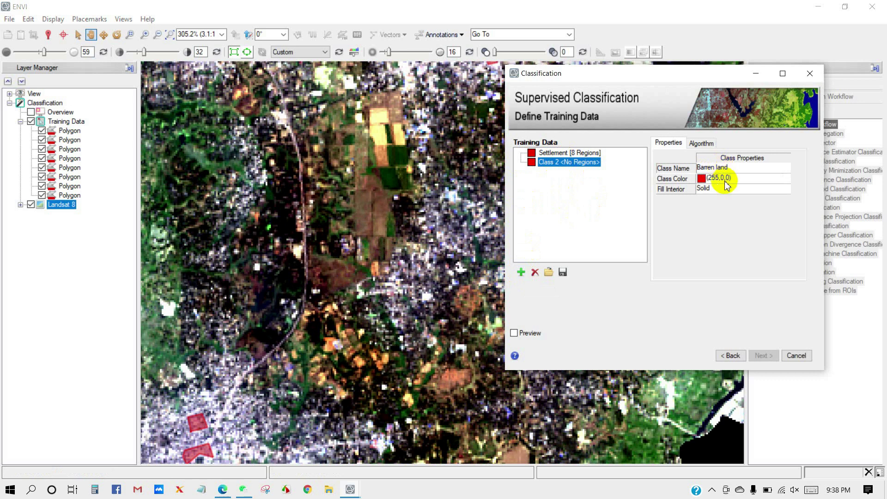
left_click(788, 179)
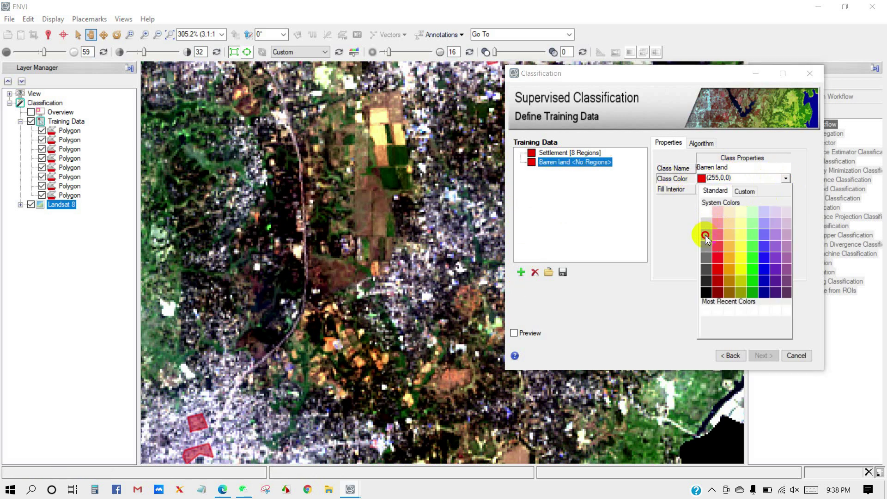
left_click(706, 236)
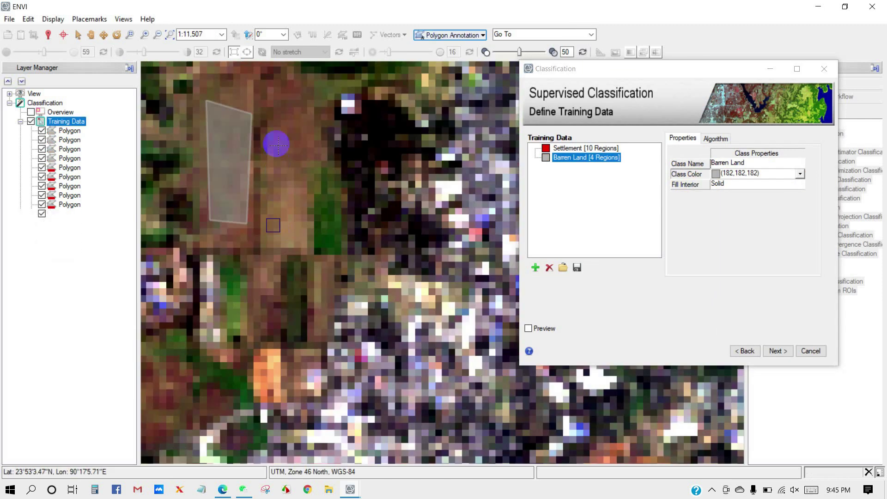
- Draw a four-sided Barren Land training polygon over the brown field just east of the existing grey polygon
left_click(275, 128)
left_click(313, 135)
left_click(300, 205)
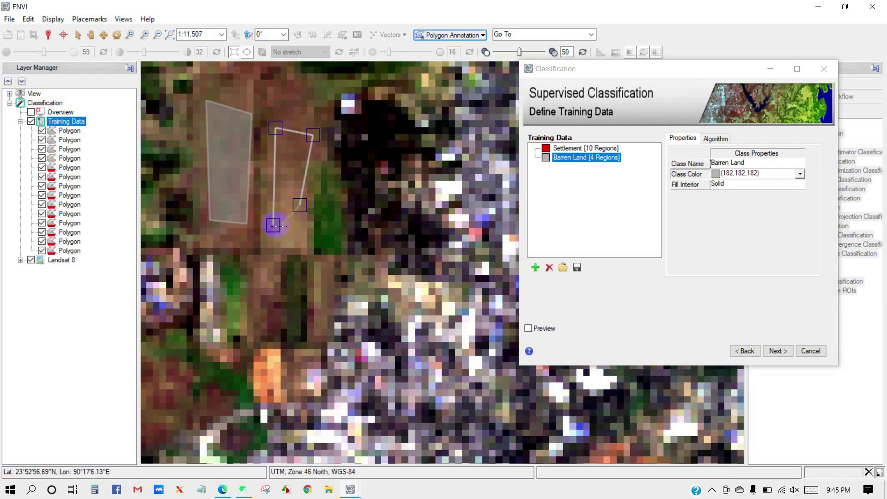
double_click(276, 226)
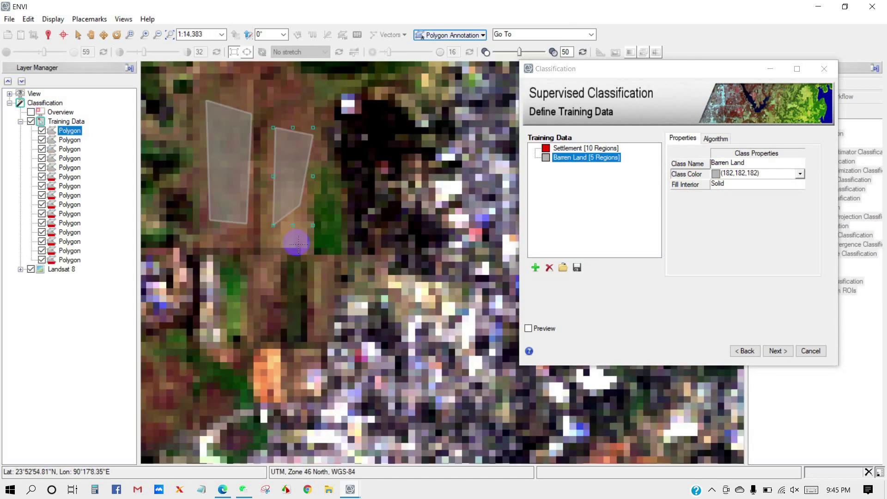
- Add a four-sided Barren Land training polygon spanning the bright yellow and orange fields north of the previous ones
scroll(298, 244, "down", 4)
scroll(310, 113, "up", 5)
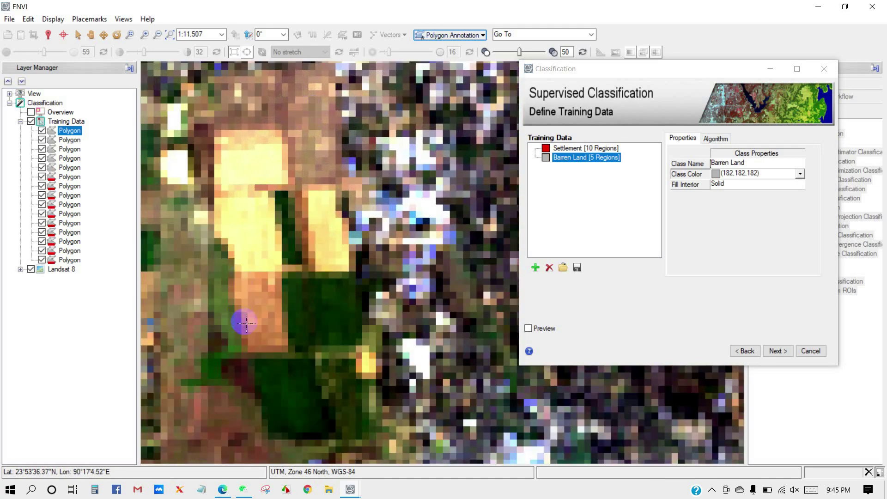
left_click(245, 324)
left_click(233, 204)
left_click(279, 240)
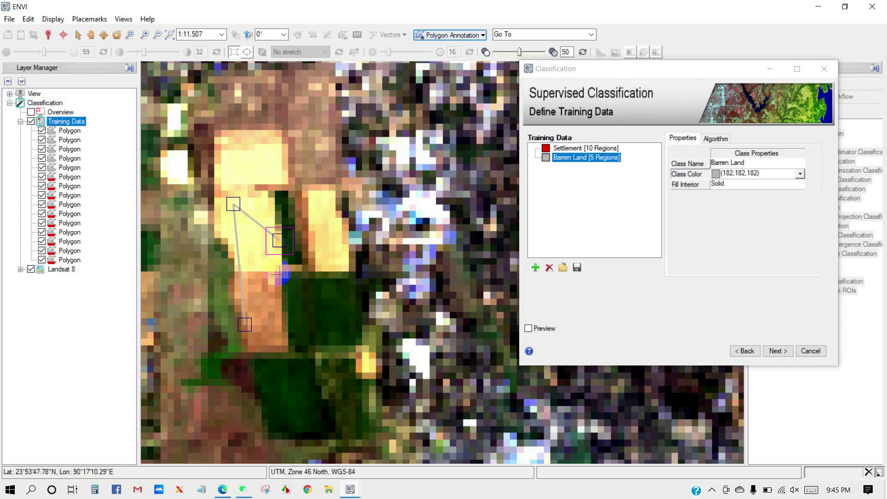
left_click(274, 321)
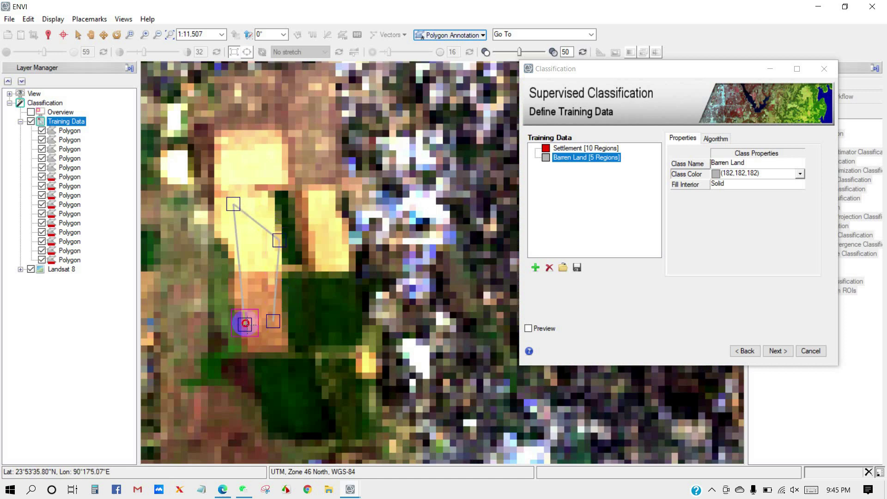
left_click(245, 323)
- Add a Barren Land training polygon over the brown land at the masked edge in the north of the image
scroll(257, 287, "down", 4)
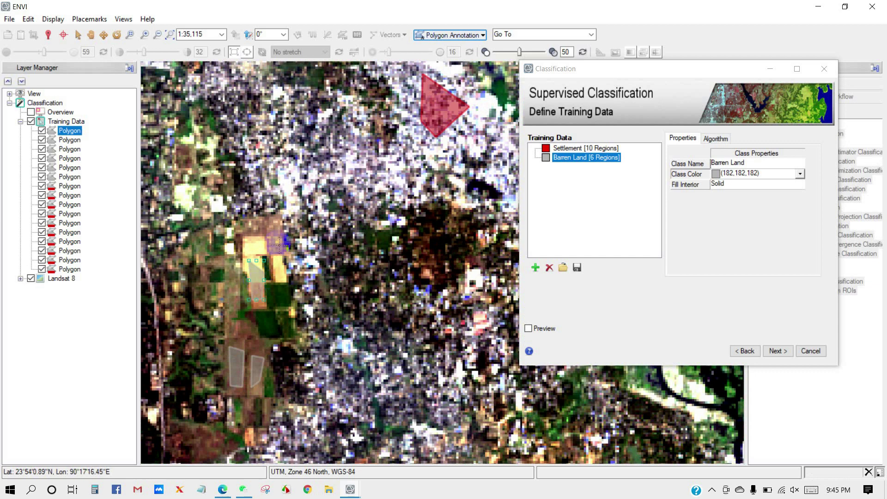
scroll(279, 244, "up", 4)
left_click(322, 225)
left_click(314, 154)
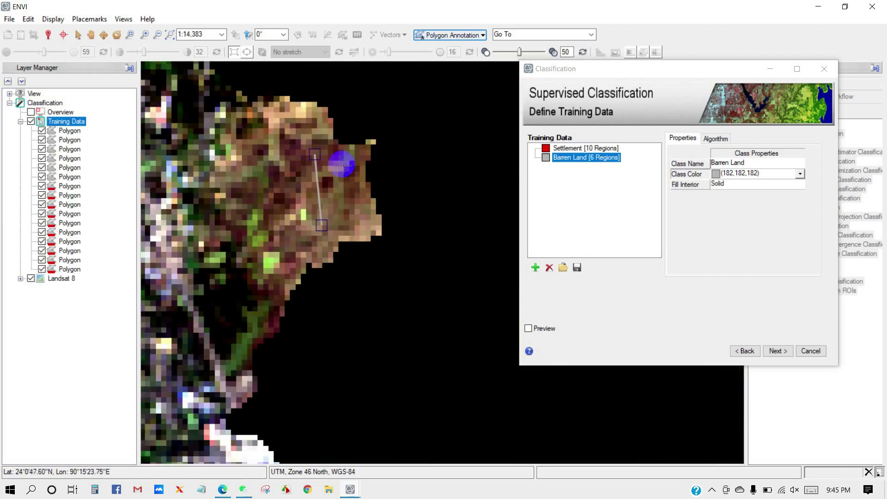
left_click(362, 195)
left_click(322, 225)
- Add a third training class named Agriculture Land and set its class colour to green (0,240,0)
scroll(323, 231, "down", 6)
scroll(324, 234, "down", 5)
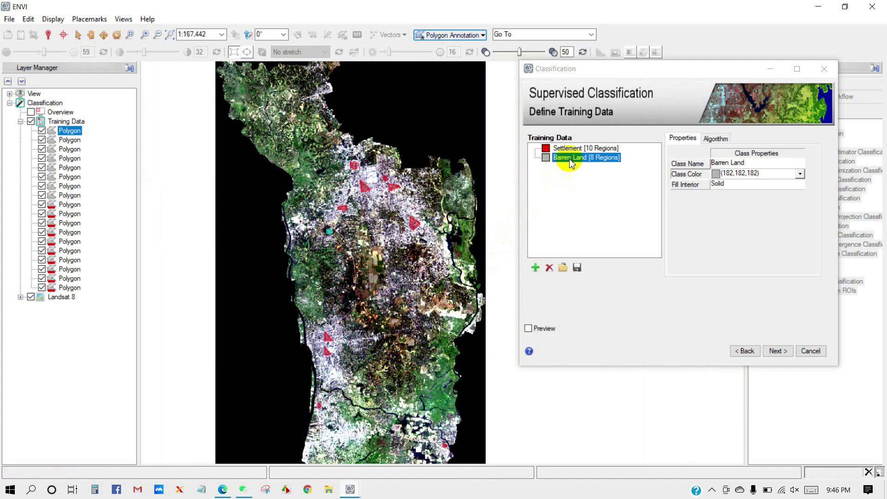
left_click(537, 267)
left_click(536, 267)
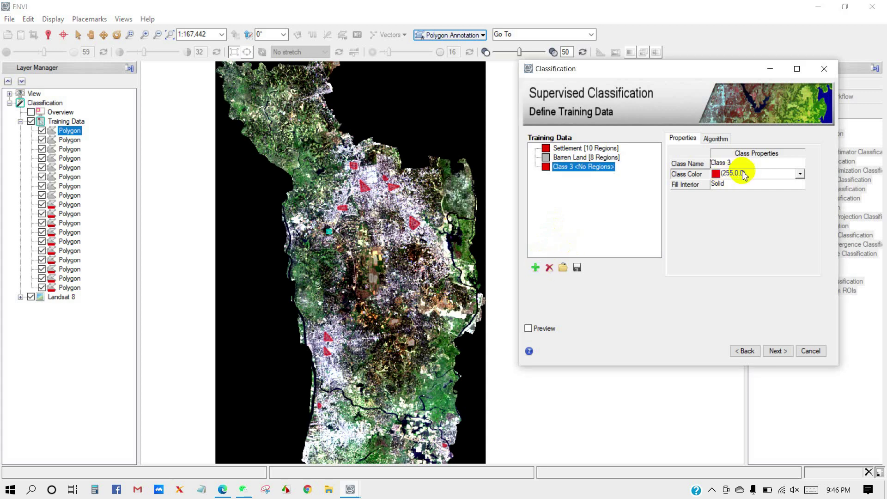
left_click(746, 165)
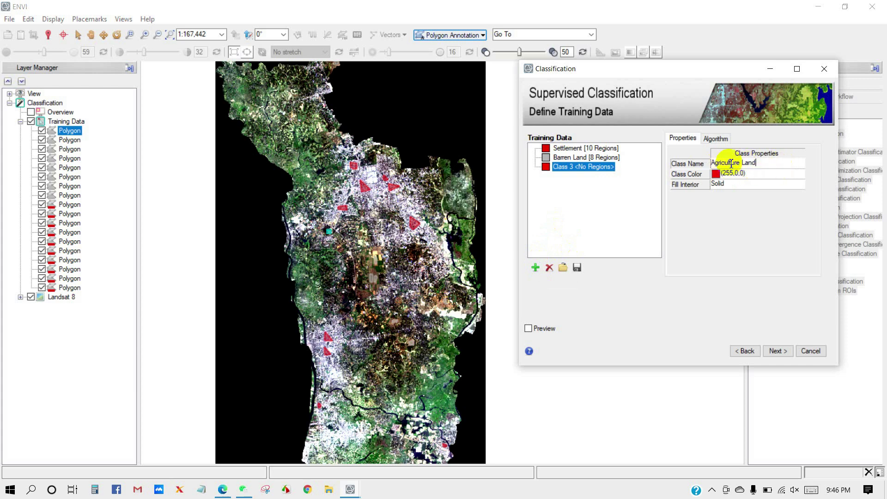
left_click(755, 173)
left_click(800, 175)
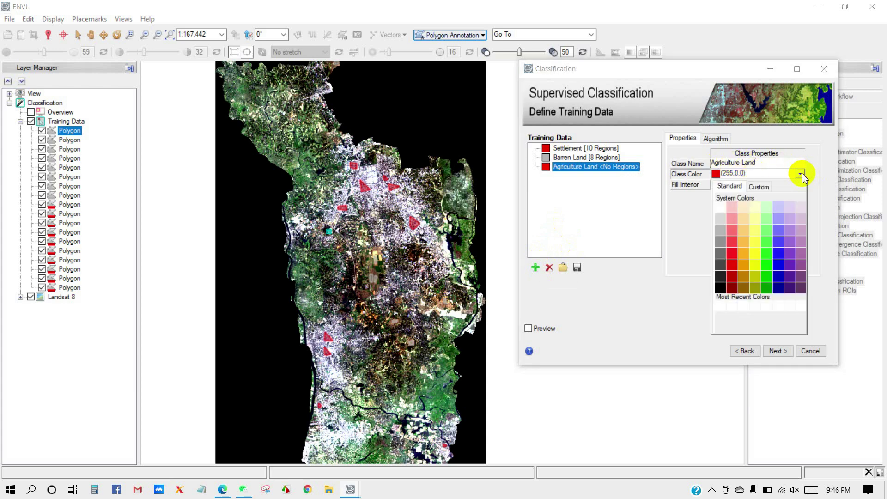
left_click(767, 257)
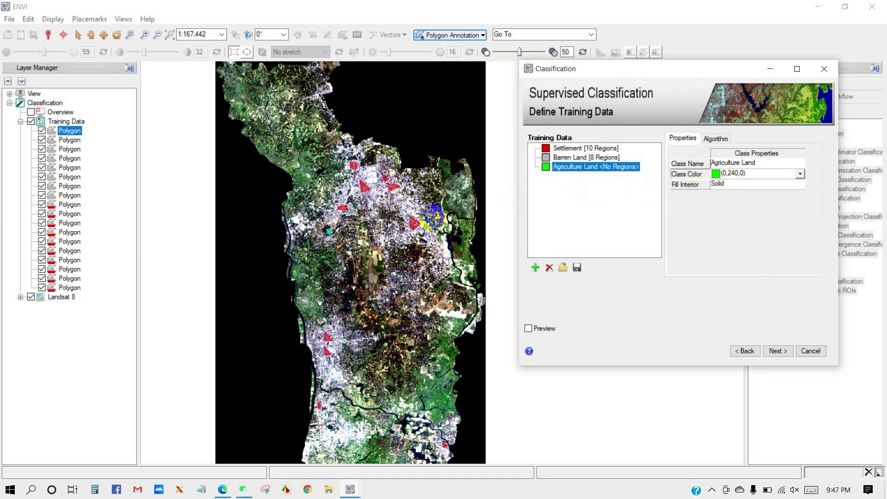
- Open the RGB band selection for the Landsat 8 layer and bring the band numbers into view
scroll(433, 208, "down", 3)
scroll(356, 255, "up", 1)
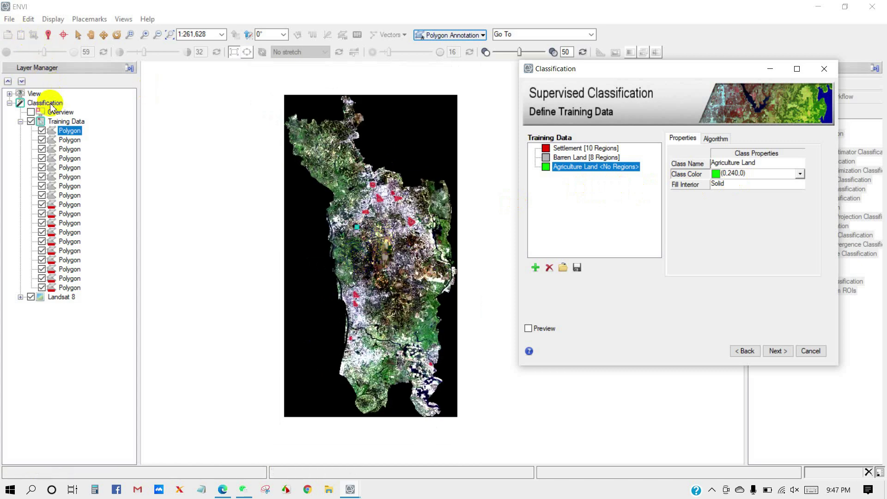
left_click(63, 297)
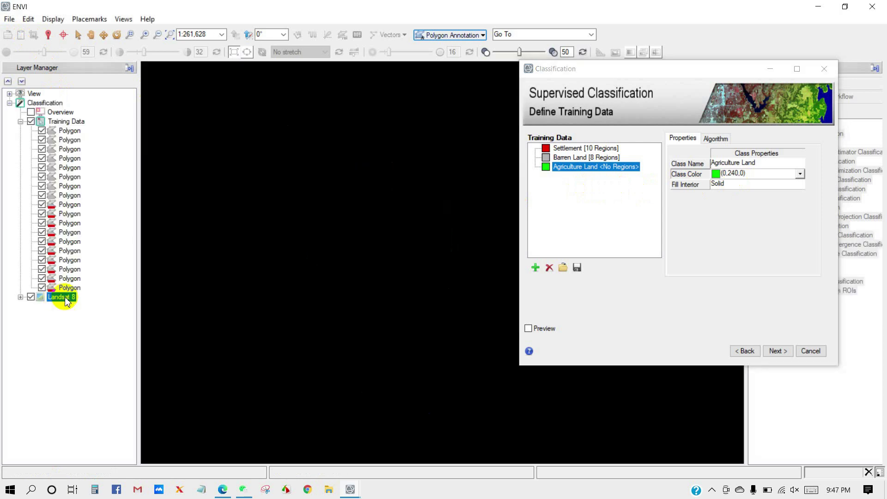
left_click(20, 296)
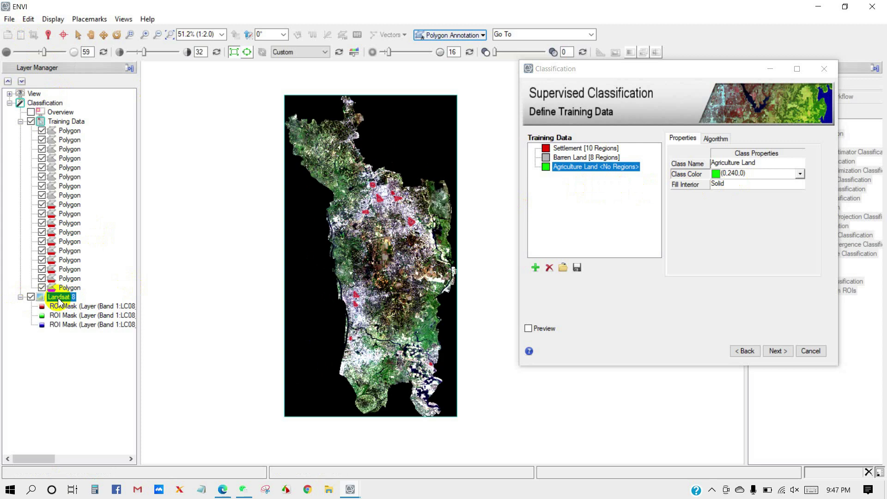
right_click(59, 302)
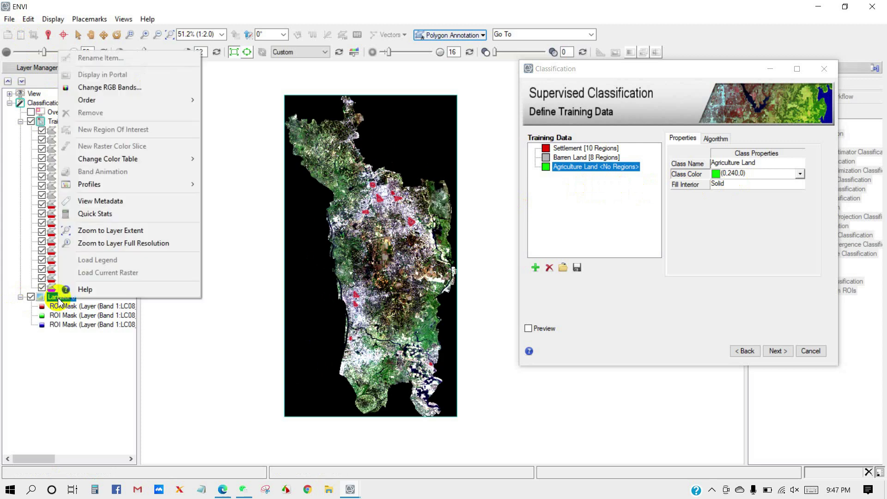
left_click(114, 89)
left_click_drag(390, 171, 368, 163)
left_click_drag(393, 280, 522, 277)
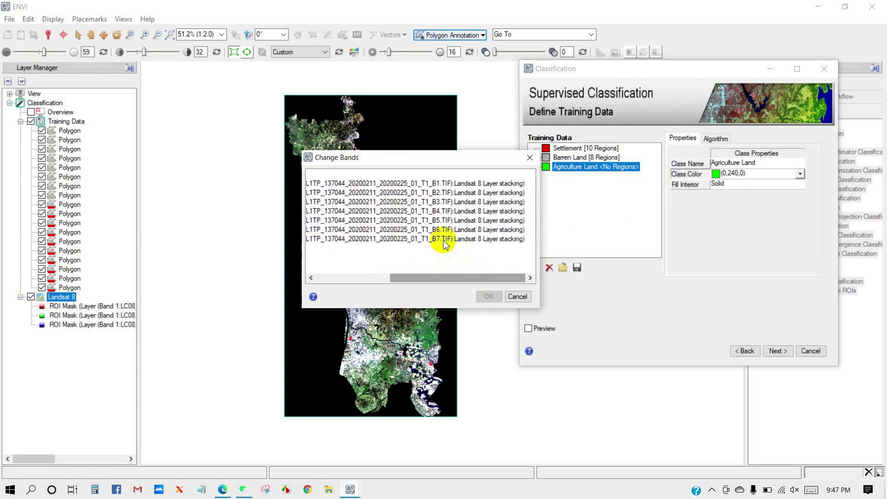
- Display the Landsat 8 layer in false colour with B5 as red, B4 as green and B3 as blue
left_click(429, 223)
left_click(434, 211, "ctrl")
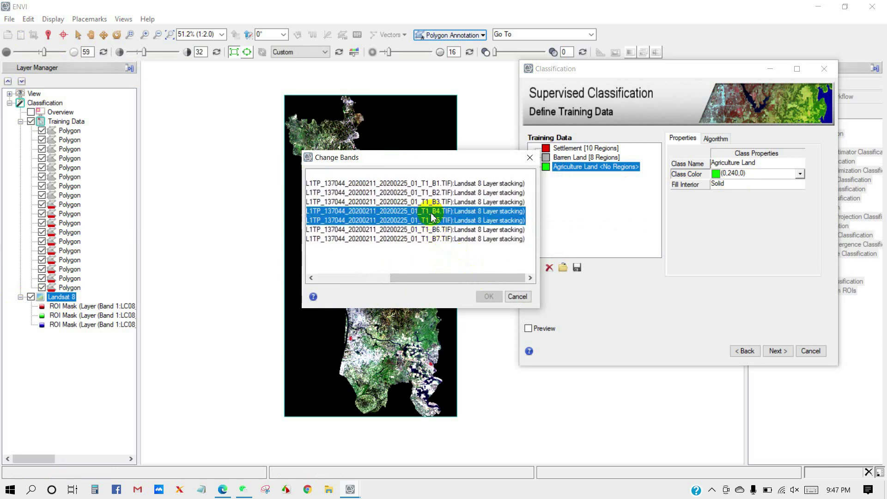
left_click(434, 211)
left_click(434, 202, "ctrl")
left_click(434, 203)
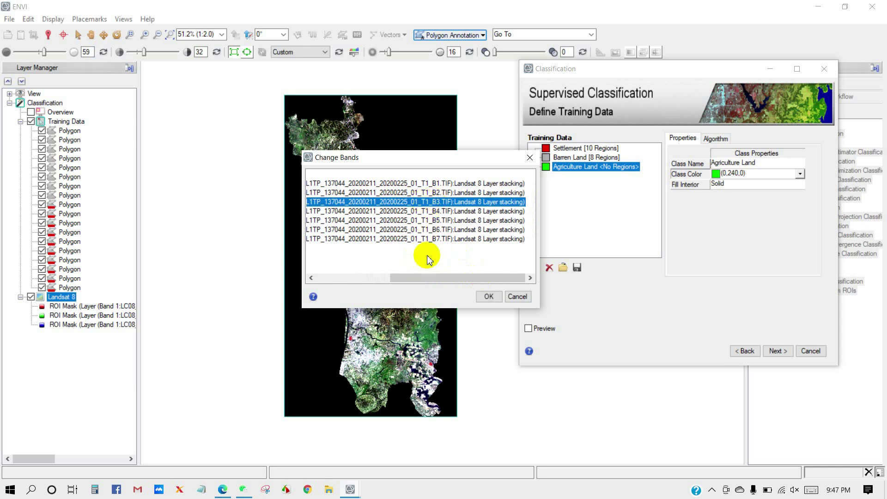
left_click_drag(422, 278, 323, 278)
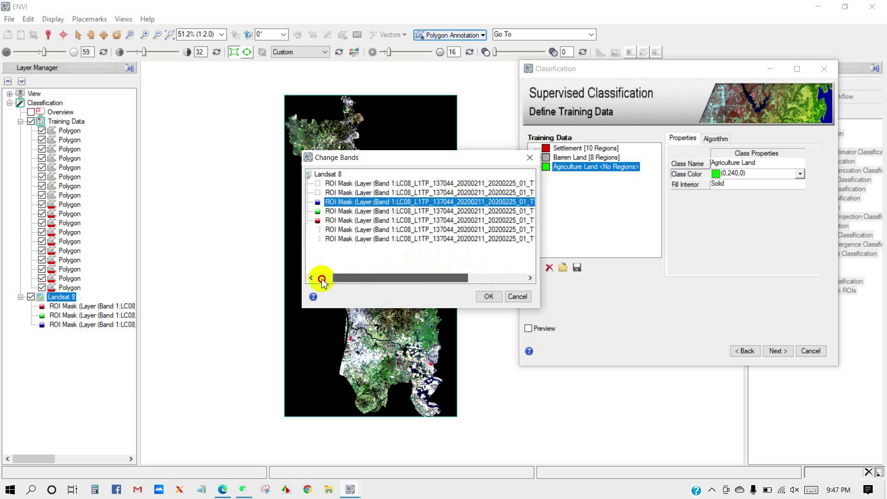
left_click(489, 296)
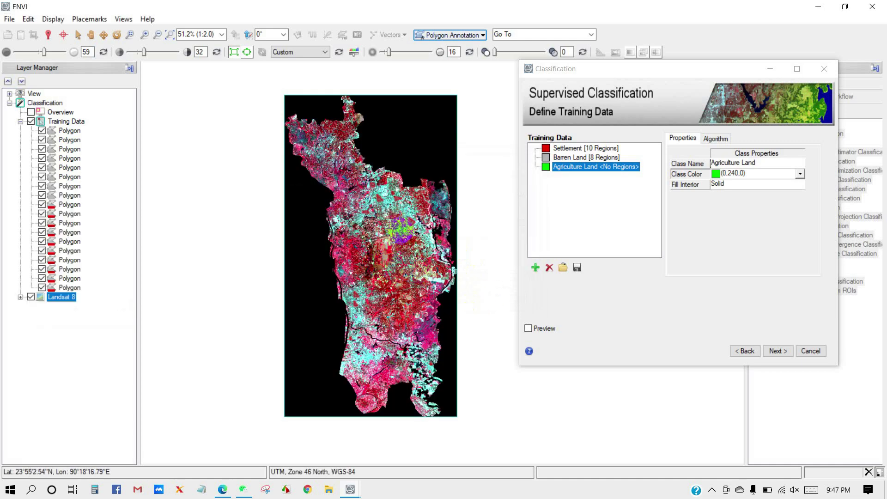
- Draw a triangular Agriculture Land training polygon over the bright red vegetation southeast of the narrow river in the south
scroll(400, 229, "up", 8)
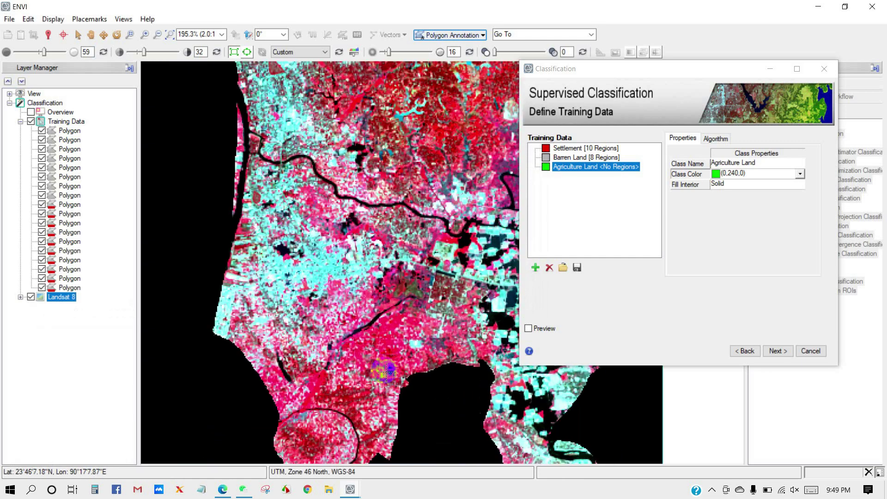
scroll(385, 371, "up", 4)
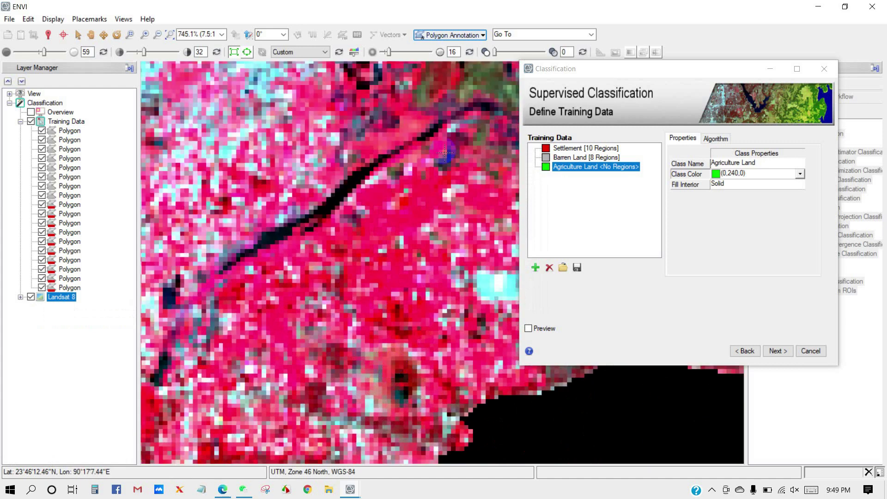
left_click(379, 189)
double_click(374, 229)
- Add an Agriculture Land training polygon over the uniform red strip north of the curved river in the southwest
scroll(377, 249, "down", 4)
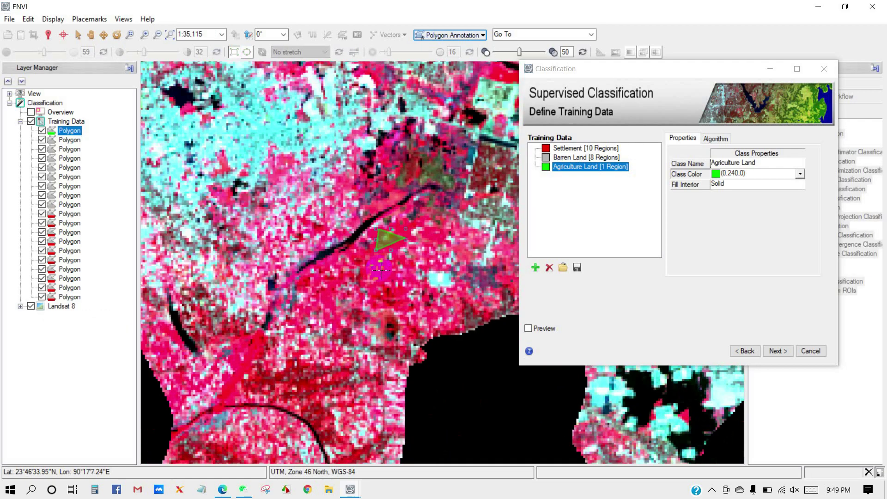
scroll(380, 269, "down", 3)
scroll(289, 348, "up", 5)
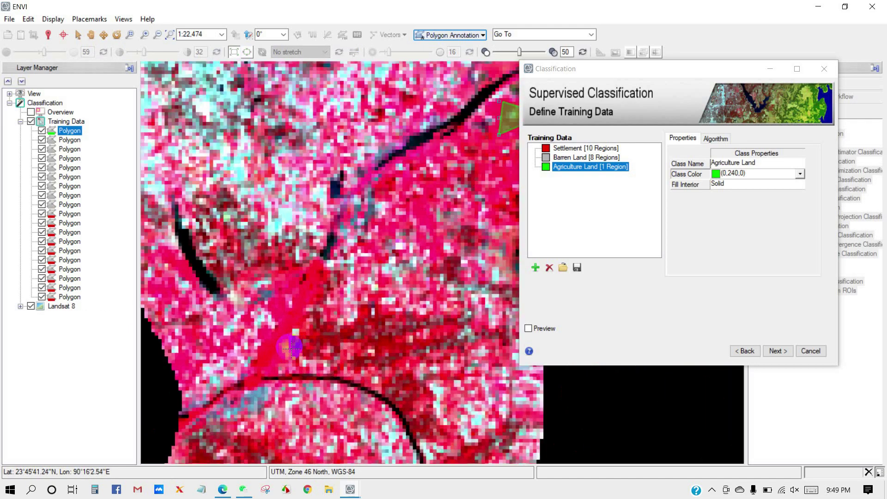
scroll(288, 348, "up", 2)
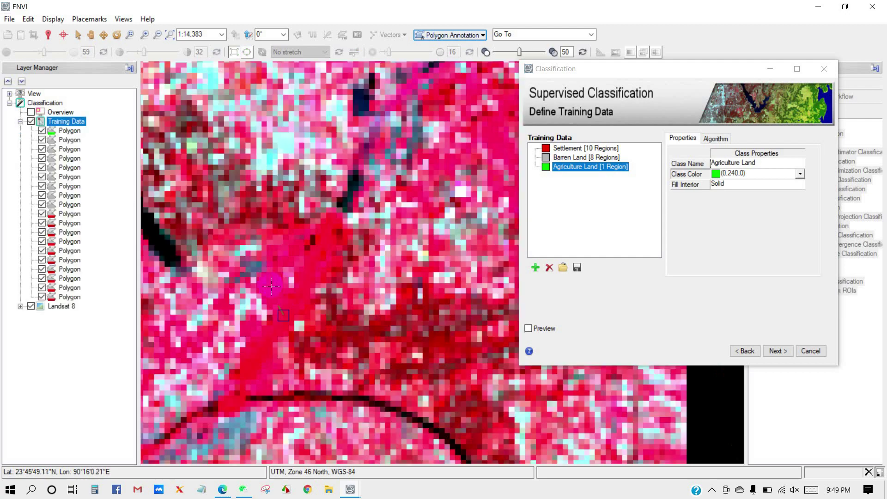
double_click(287, 315)
- Add a small Agriculture Land training polygon over the red vegetation south of the bright cyan patch, near the masked southern edge
scroll(296, 341, "down", 5)
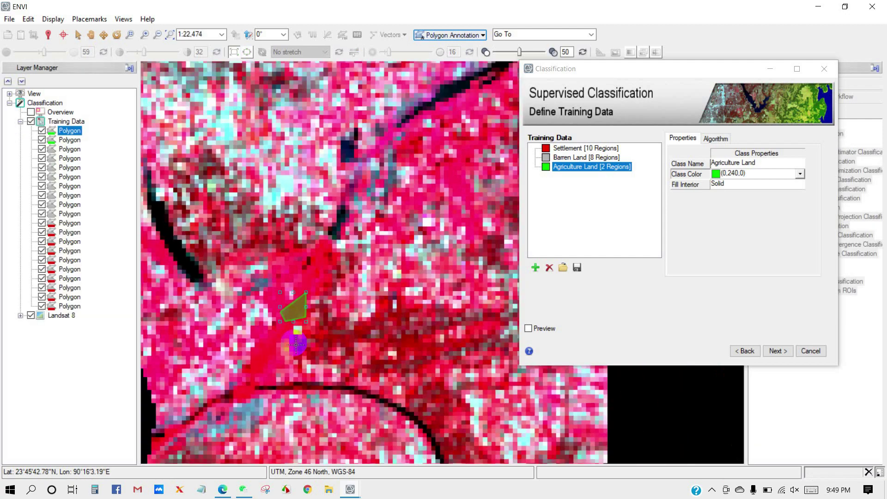
scroll(431, 324, "up", 8)
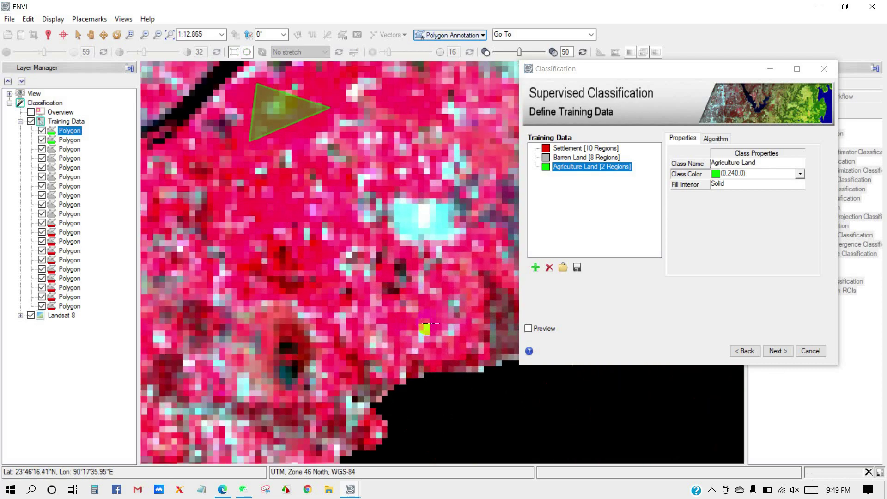
scroll(431, 324, "up", 1)
left_click(433, 334)
left_click(427, 294)
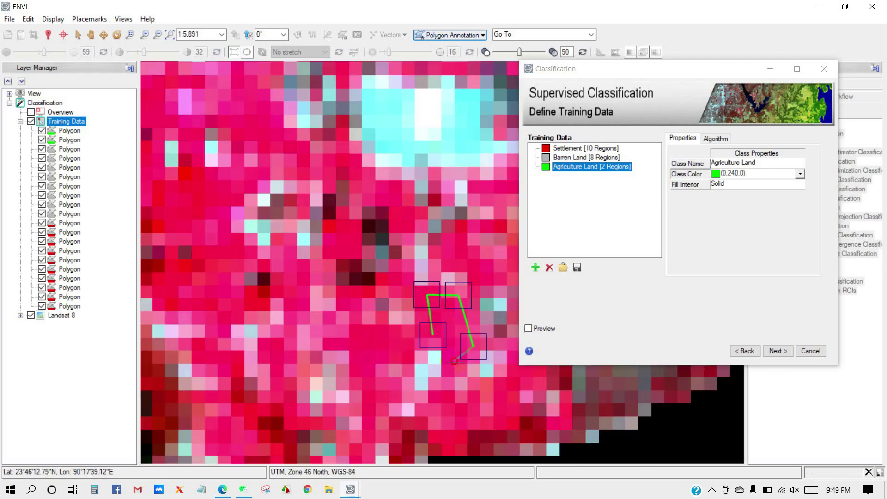
double_click(433, 336)
- Draw a four-sided Agriculture Land training polygon over the bright red strip between the dark river and the pale green field
scroll(392, 314, "down", 7)
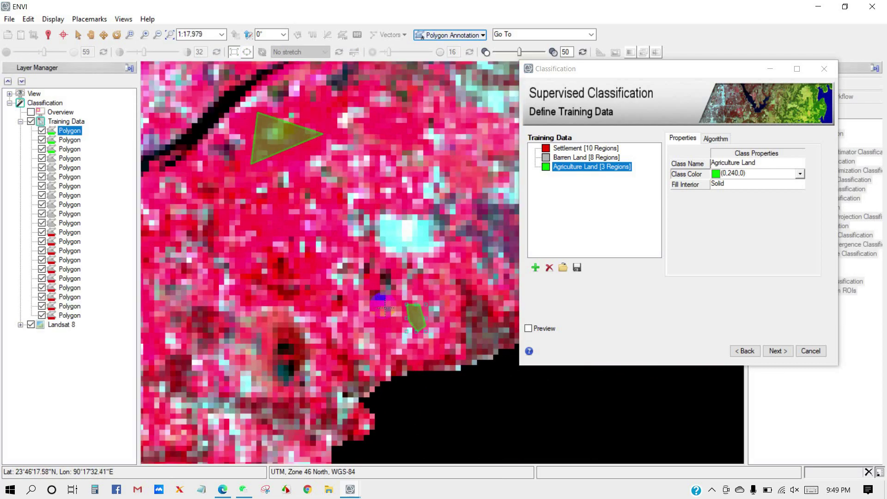
scroll(393, 217, "down", 4)
scroll(412, 164, "up", 7)
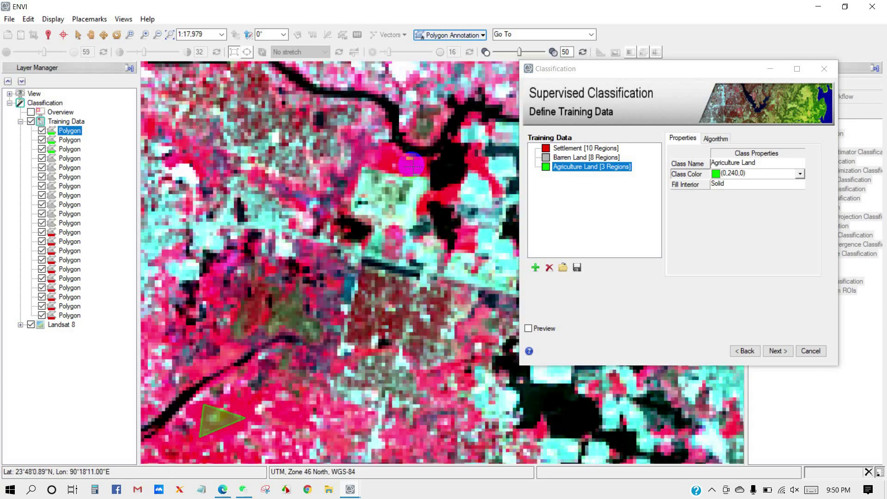
scroll(411, 164, "up", 4)
left_click(414, 184)
left_click(332, 169)
left_click(332, 121)
left_click(444, 155)
left_click(414, 184)
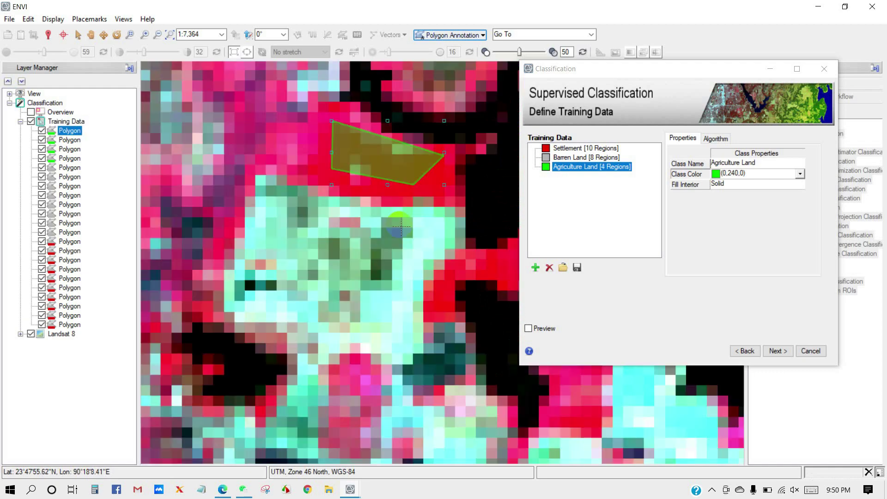
- Add another Agriculture Land training polygon over a further patch of bright red vegetation
scroll(403, 229, "down", 9)
scroll(403, 230, "up", 7)
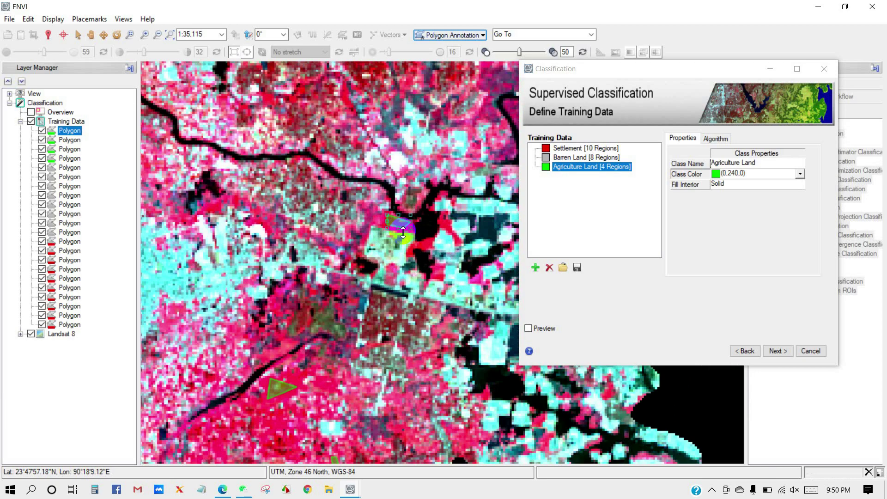
left_click(393, 208)
left_click(352, 124)
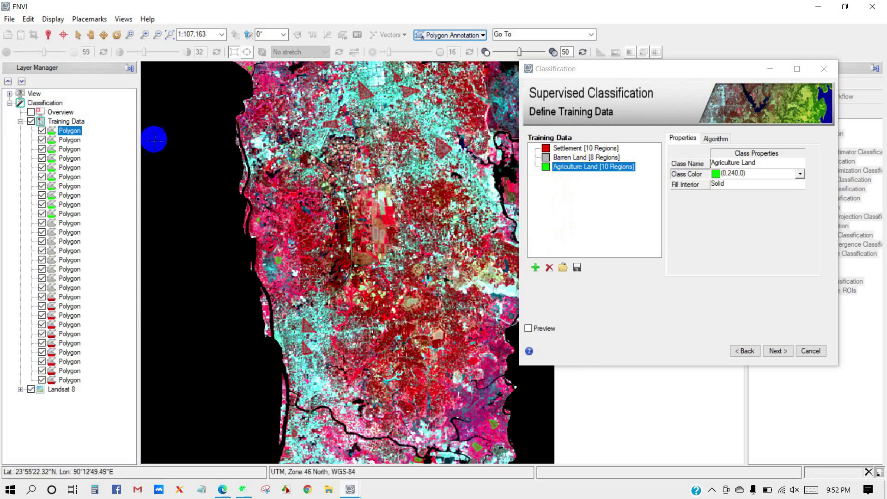
- Check the distribution of the training polygons by temporarily hiding the Training Data and Landsat 8 layers
left_click(67, 131)
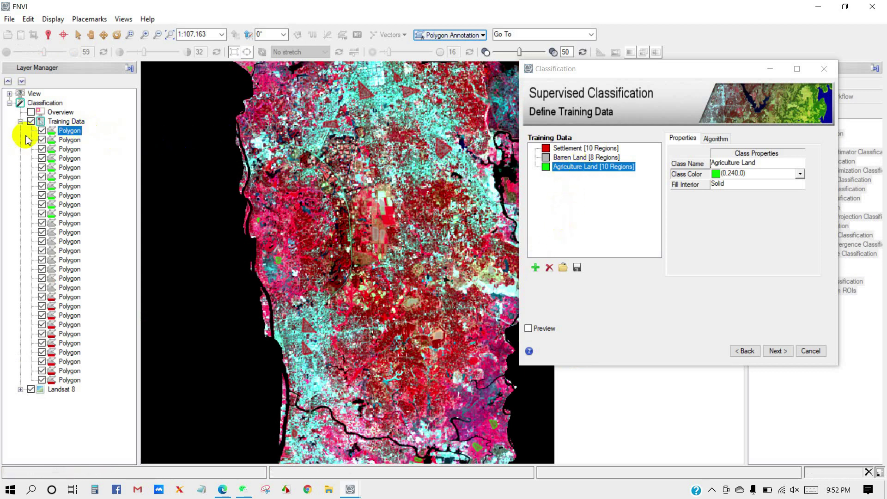
left_click(31, 121)
left_click(31, 121)
left_click(31, 389)
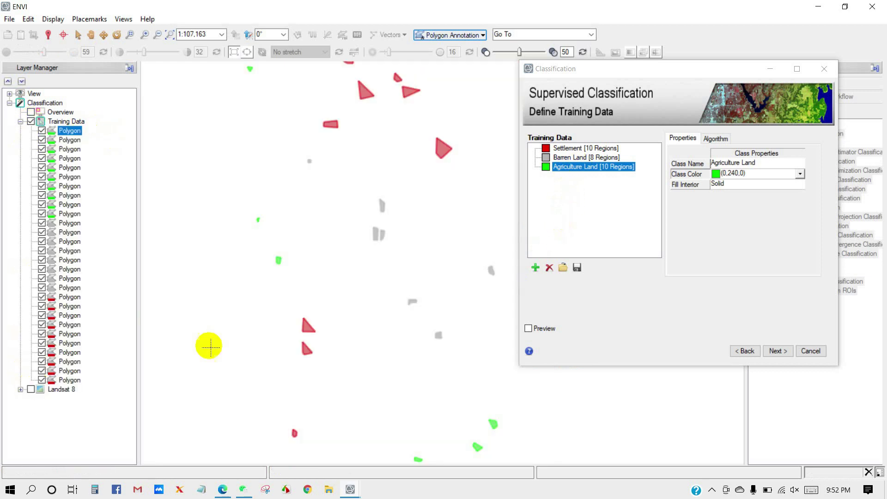
scroll(362, 326, "down", 3)
left_click(31, 389)
scroll(270, 303, "up", 1)
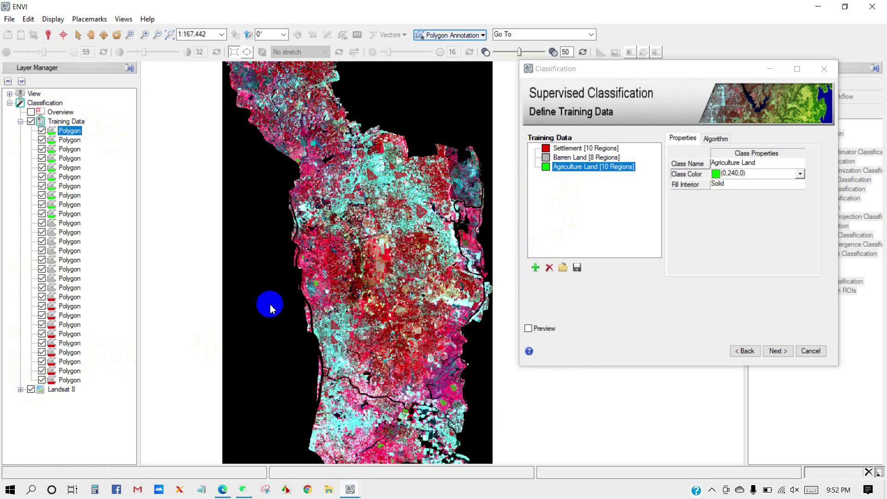
- Add a fourth training class named Vegetation and set its colour to dark green (0,153,0)
left_click(540, 269)
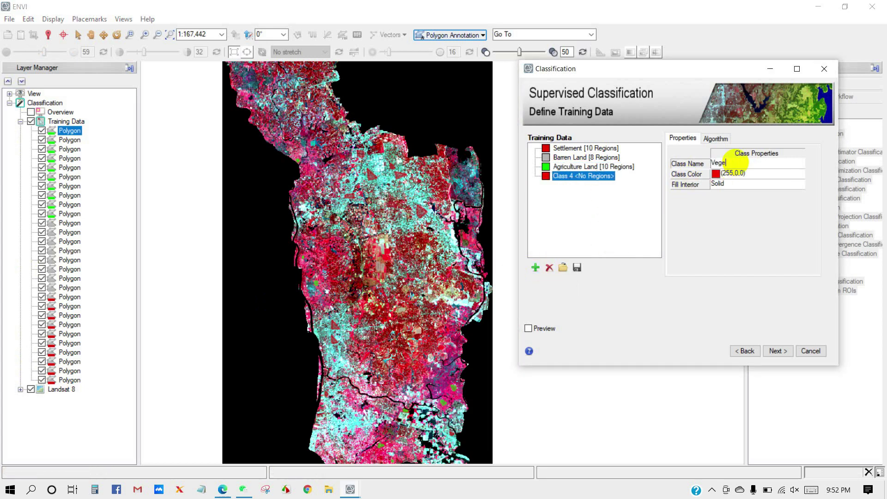
left_click(785, 174)
left_click(802, 175)
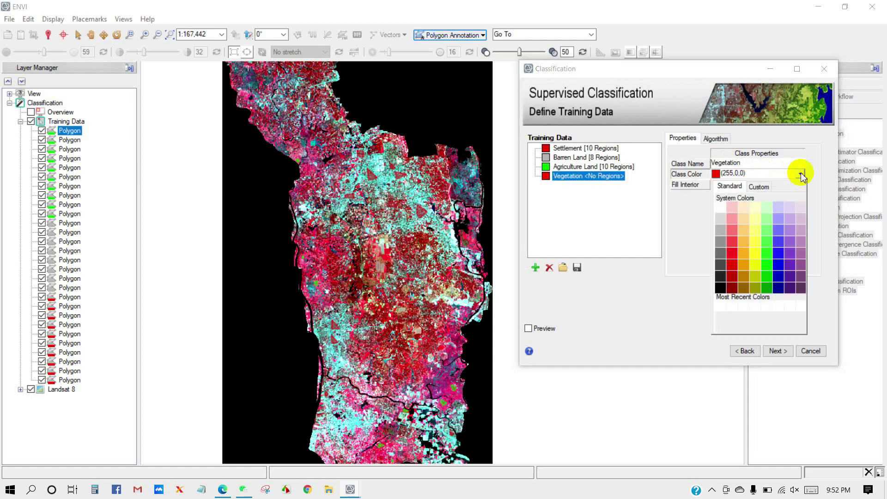
left_click(767, 287)
- Draw a four-sided Vegetation training polygon over the dark red area southwest of the cyan patch
scroll(392, 344, "up", 4)
scroll(392, 345, "up", 5)
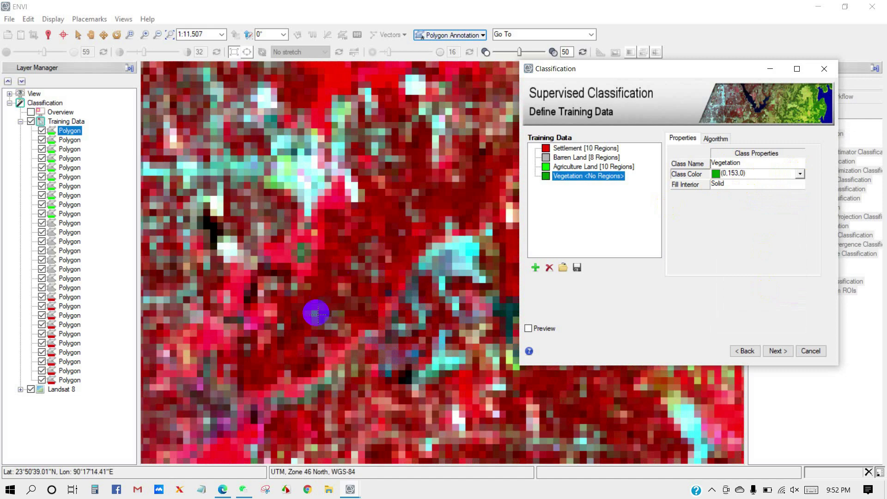
left_click(335, 244)
left_click(398, 251)
left_click(363, 317)
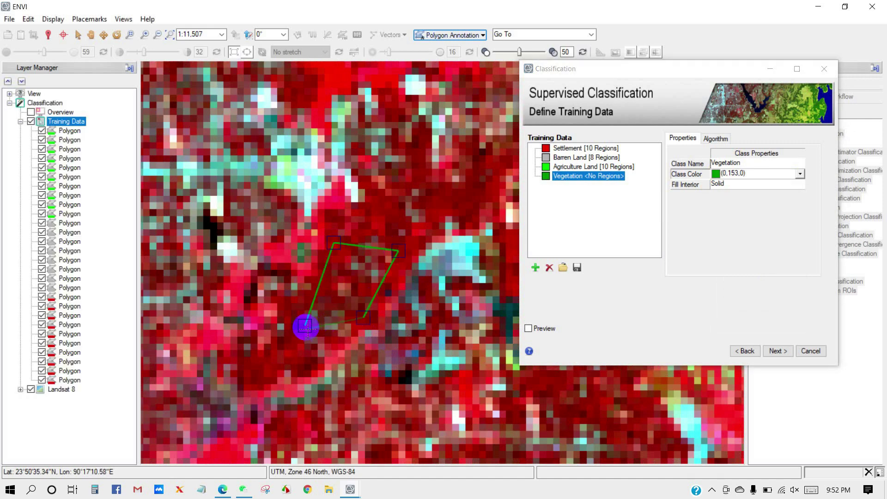
double_click(306, 327)
- Add a triangular Vegetation training polygon over the dark red area northeast of the cyan patch, and accept it
scroll(340, 287, "down", 3)
scroll(406, 252, "up", 4)
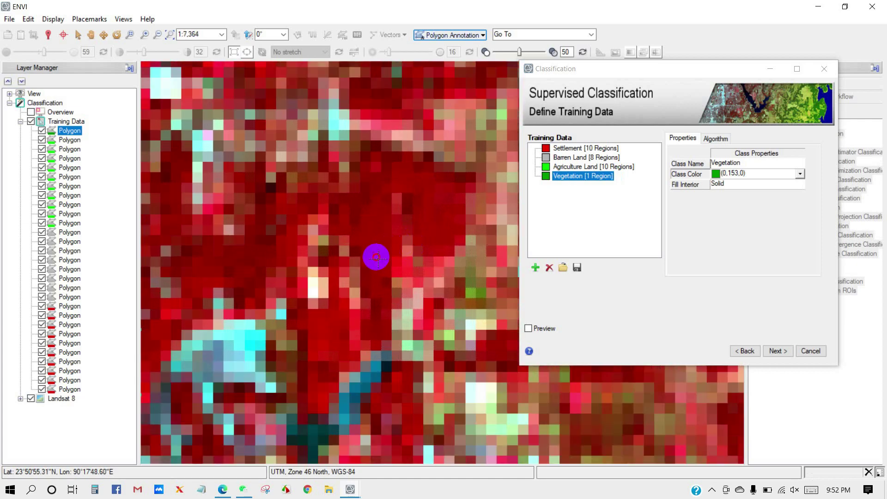
left_click(374, 257)
left_click(352, 172)
left_click(459, 196)
right_click(374, 255)
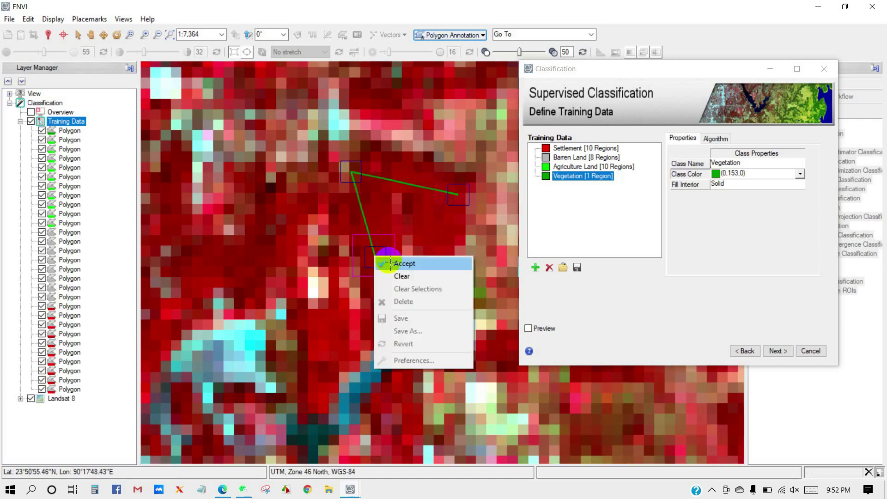
left_click(396, 262)
- Add a four-sided Vegetation training polygon over the dark red patch directly south of the Barren Land polygon
scroll(377, 257, "down", 5)
scroll(420, 291, "up", 5)
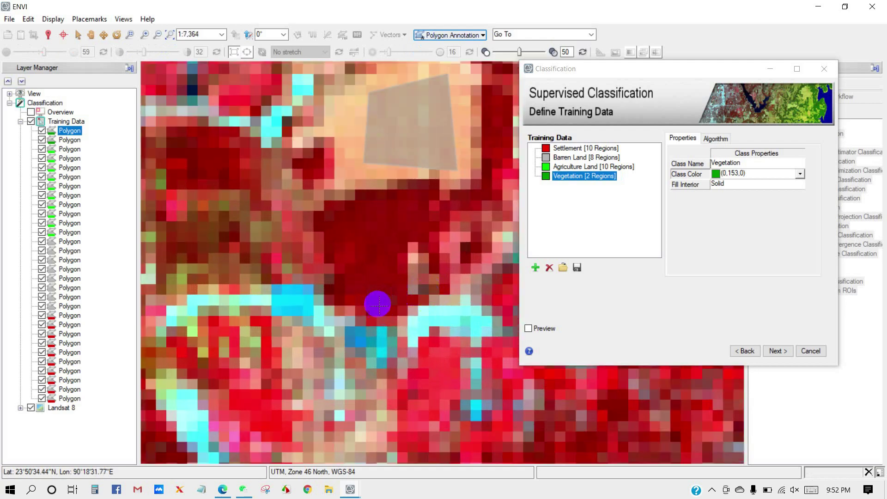
left_click(378, 303)
left_click(331, 223)
left_click(432, 205)
left_click(407, 300)
double_click(380, 304)
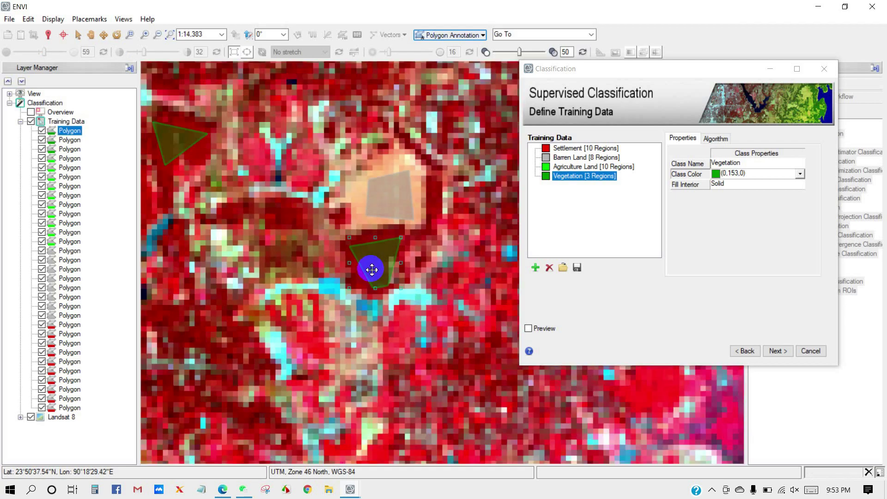
- Add a fifth training class named Water body and set its colour to blue (29,29,255)
scroll(370, 268, "down", 10)
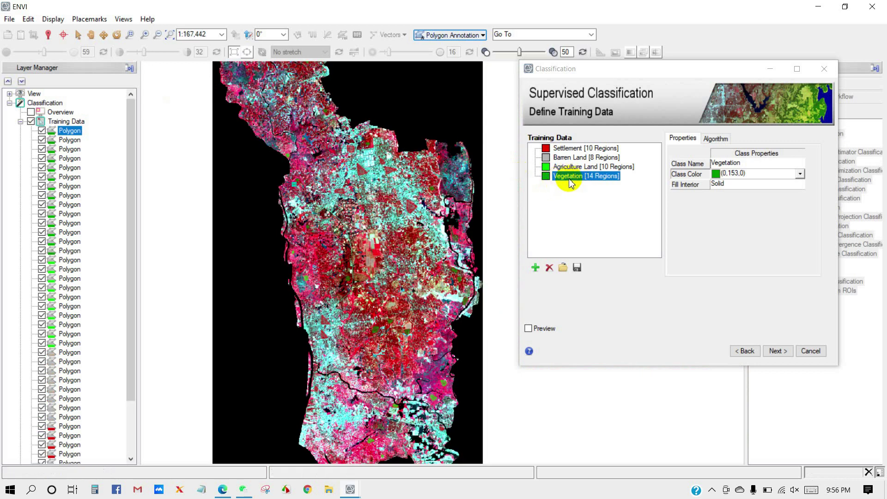
left_click(535, 267)
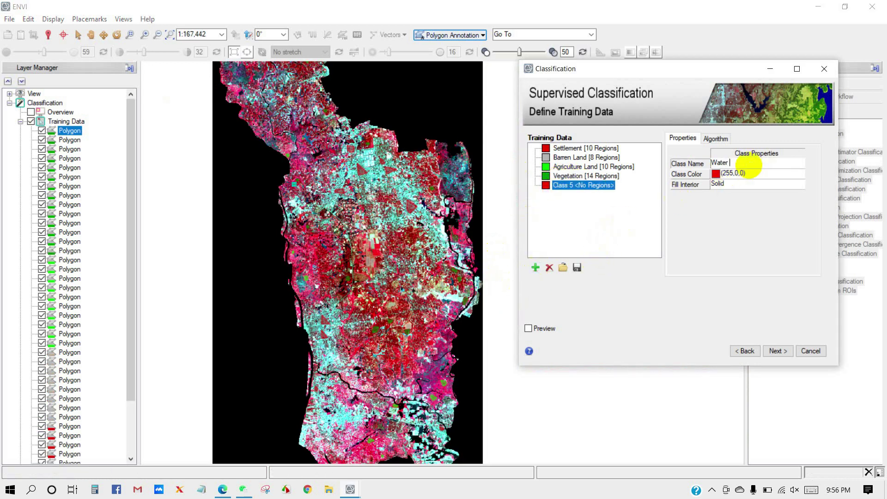
left_click(758, 176)
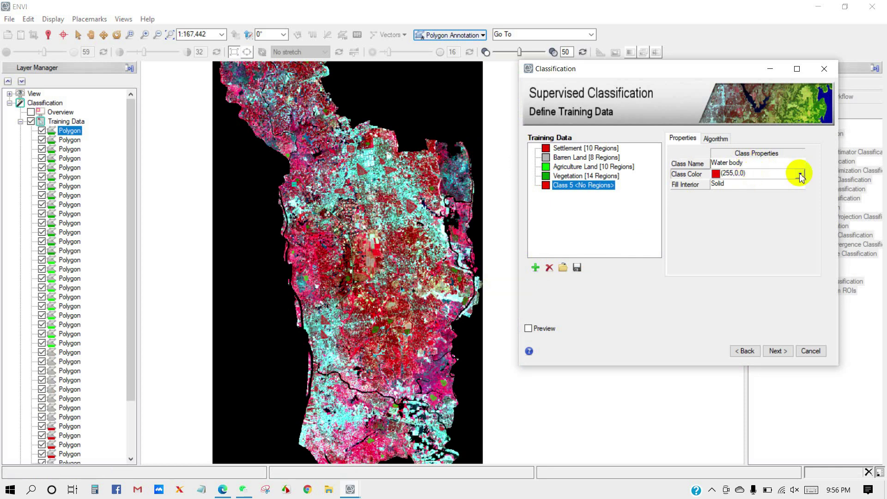
left_click(800, 174)
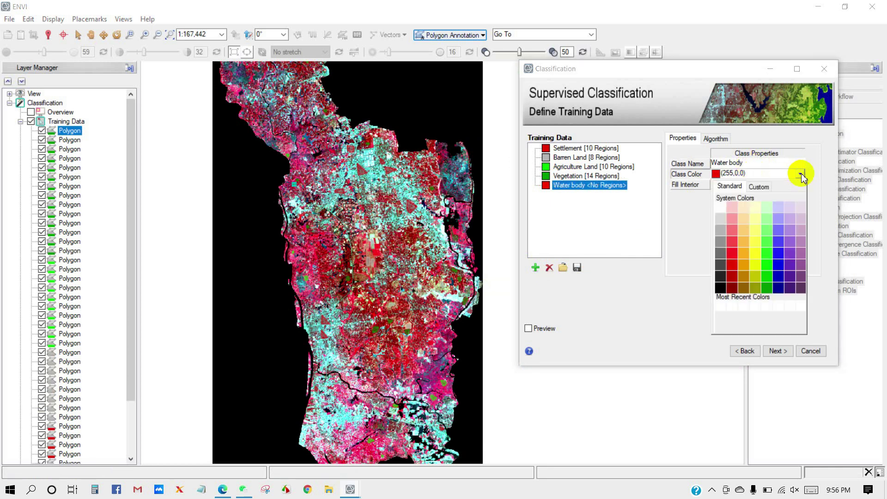
left_click(780, 254)
- Draw a small Water body training polygon inside the black pond north of the winding river
scroll(365, 388, "up", 10)
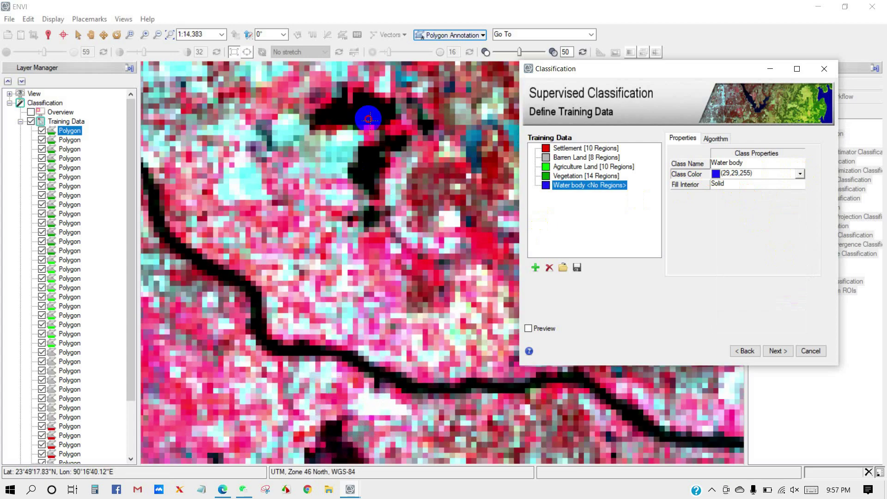
left_click(370, 119)
left_click(343, 113)
double_click(374, 121)
- Add a narrow Water body training polygon along the north-south stretch of the black river, just above its eastward bend
scroll(262, 336, "up", 4)
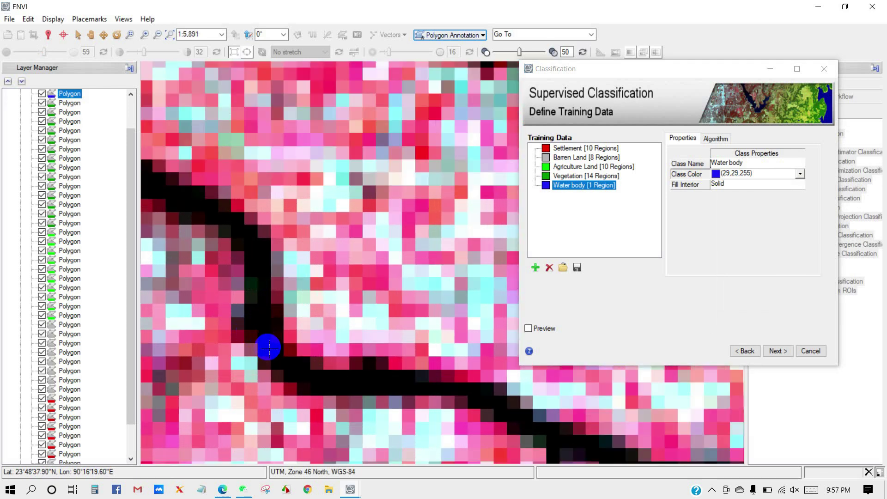
left_click(268, 348)
left_click(252, 310)
left_click(266, 253)
left_click(275, 322)
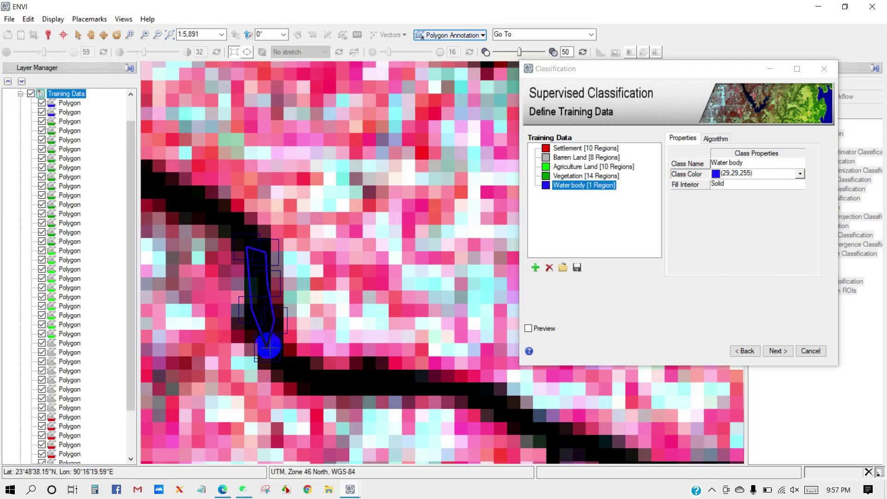
double_click(268, 348)
- Add a third, four-sided Water body training polygon over another dark water area
scroll(268, 347, "down", 5)
key("super")
key("Escape")
scroll(270, 345, "up", 3)
left_click(467, 398)
left_click(466, 352)
left_click(508, 326)
left_click(512, 383)
double_click(468, 399)
- Draw a Water body training polygon where the black north-south channel meets the westward branch
scroll(459, 326, "up", 2)
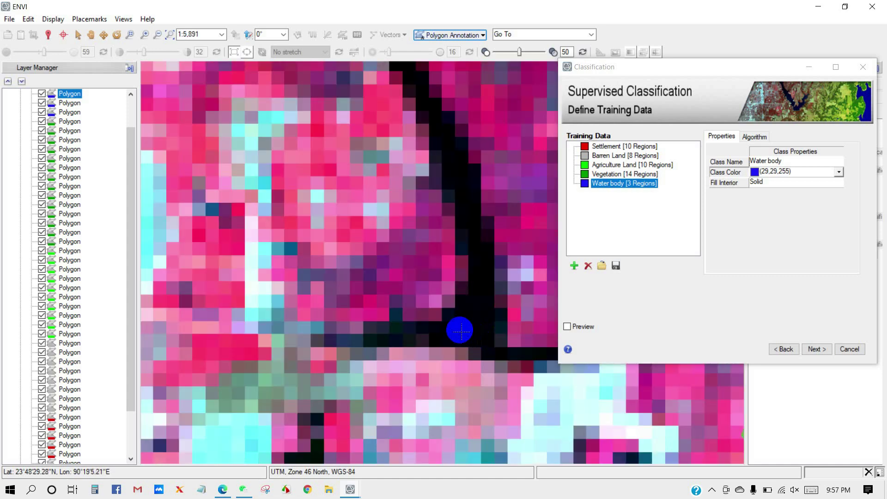
left_click(457, 320)
left_click(475, 269)
left_click(488, 301)
double_click(482, 339)
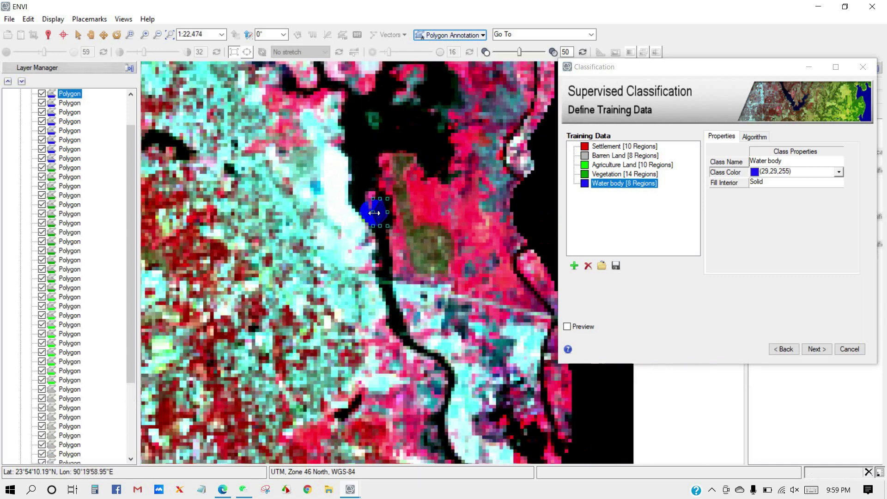
- Review the training polygons of all five classes across the whole scene, briefly hiding the Landsat 8 image
scroll(375, 212, "down", 6)
scroll(375, 217, "down", 3)
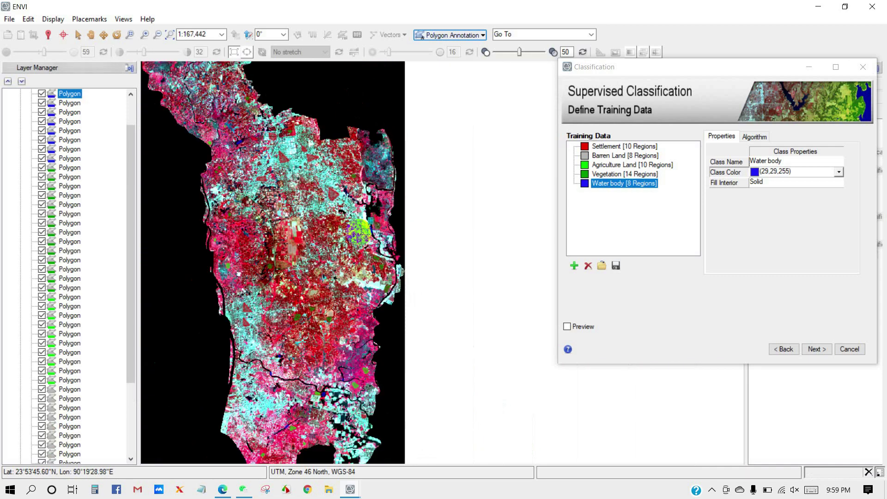
scroll(339, 231, "up", 1)
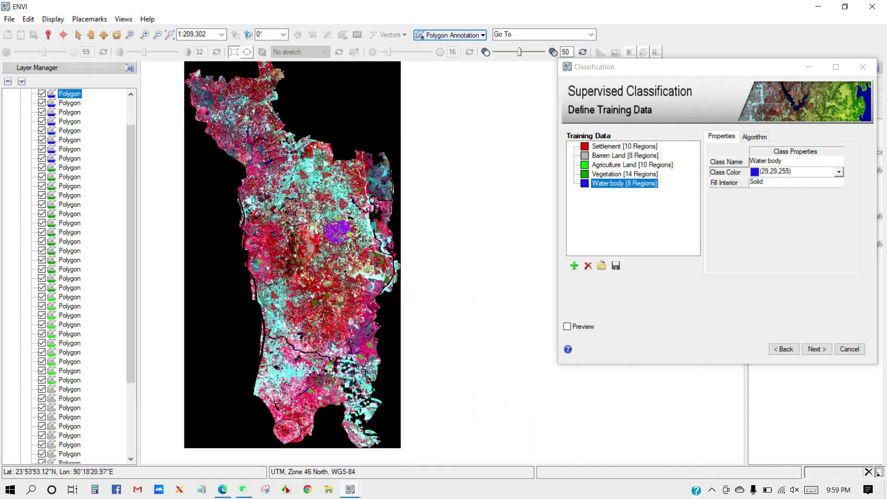
scroll(72, 203, "up", 2)
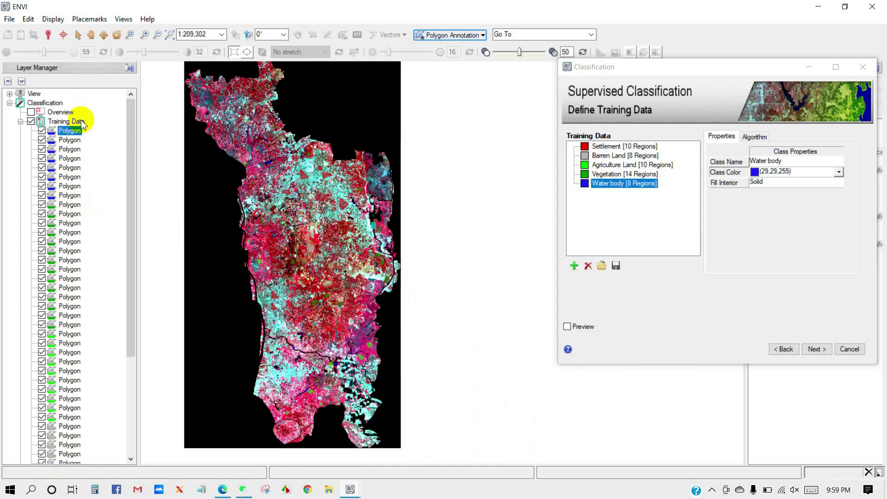
scroll(59, 254, "down", 5)
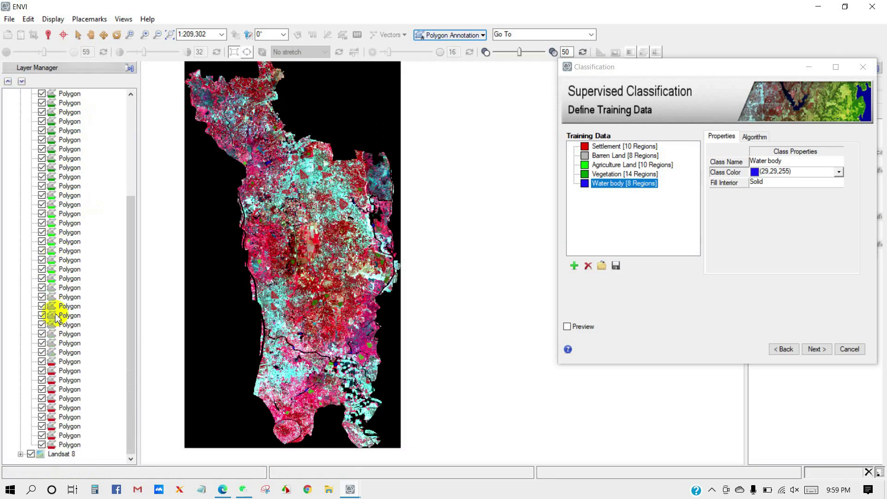
scroll(60, 305, "up", 3)
scroll(67, 218, "down", 3)
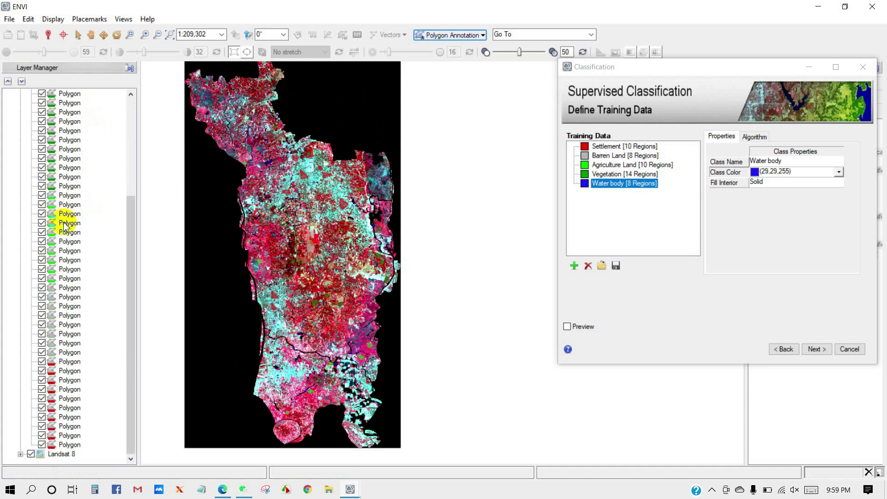
left_click(31, 455)
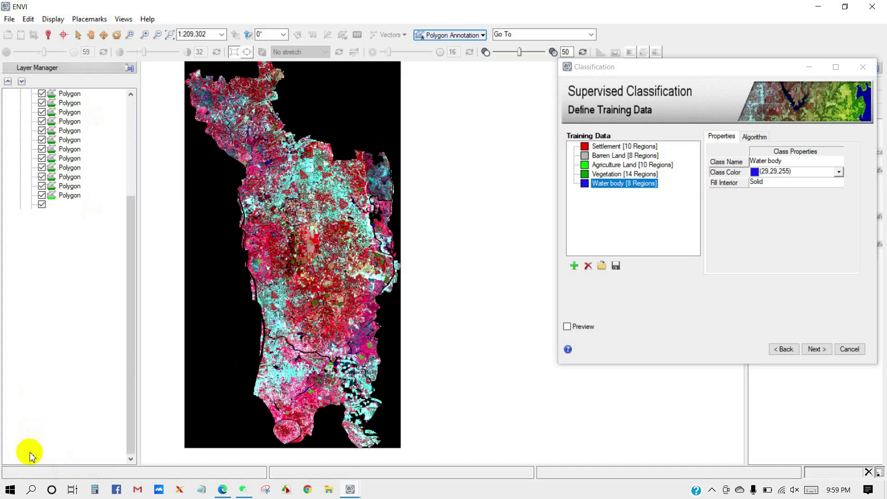
scroll(323, 323, "down", 1)
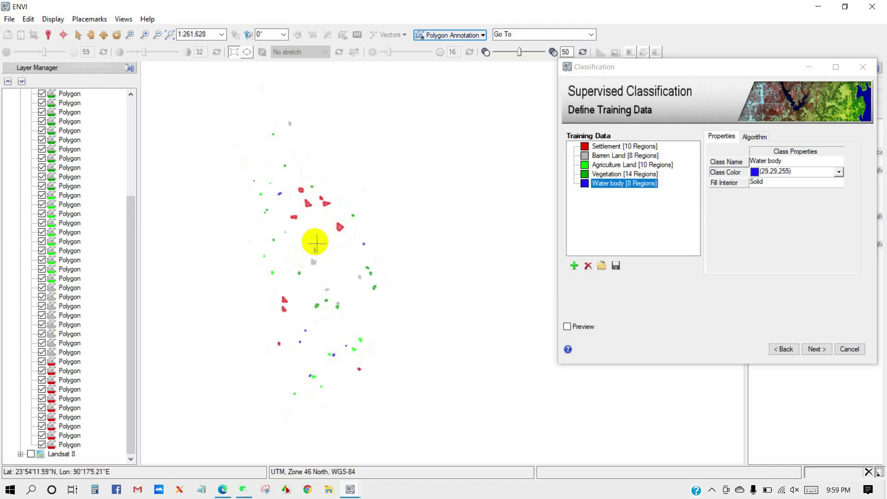
scroll(305, 243, "up", 1)
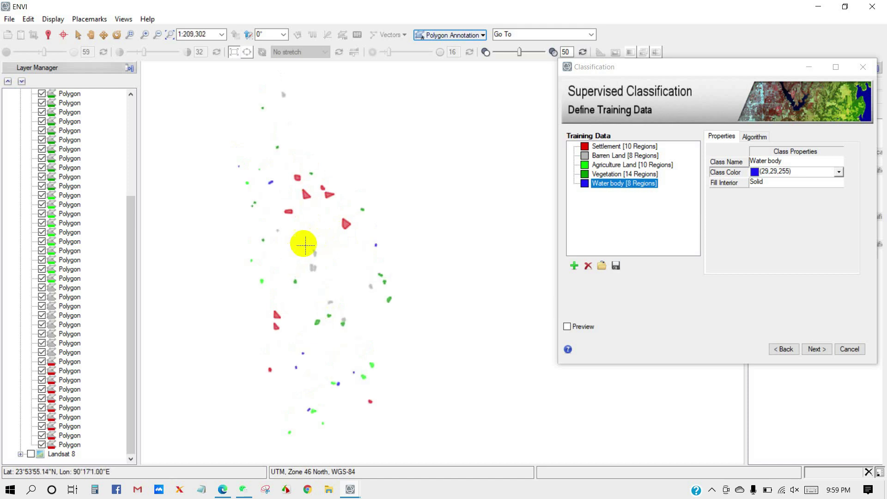
left_click(31, 454)
- Save the training data as a shapefile named "training data2020" in the "Supervised Image classification in ENVI" folder
left_click_drag(712, 67, 595, 65)
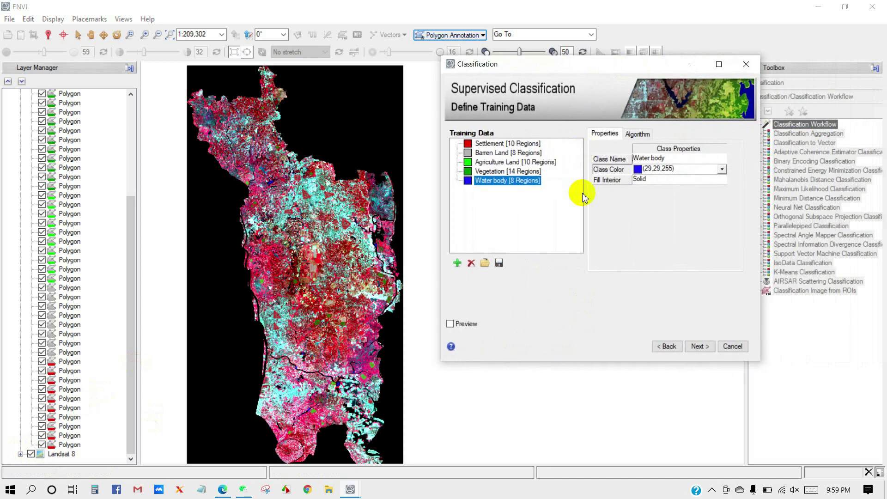
left_click(498, 263)
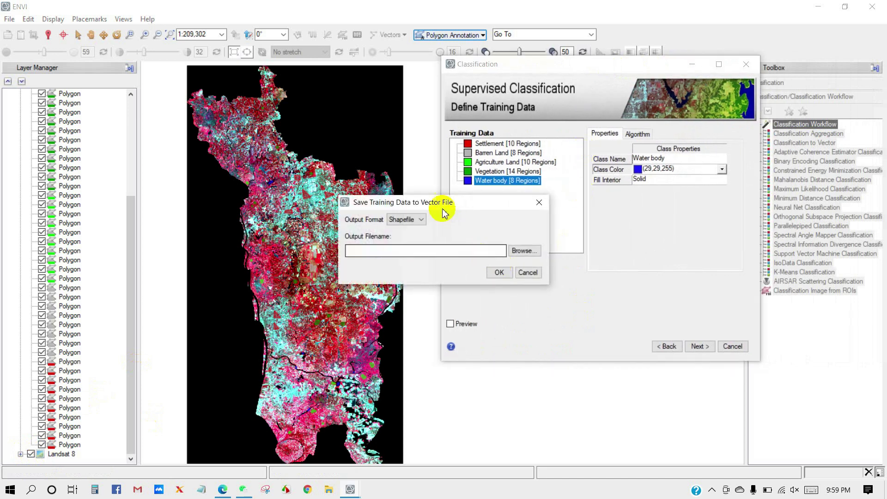
left_click_drag(461, 203, 575, 140)
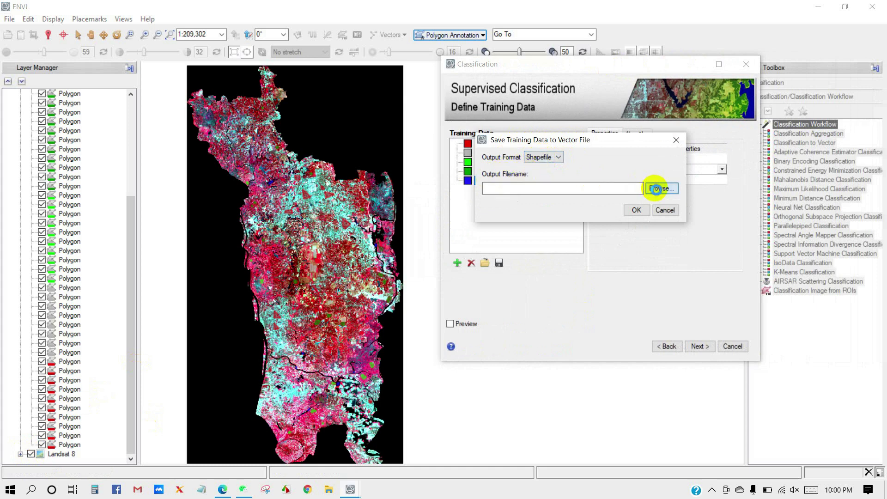
left_click(657, 190)
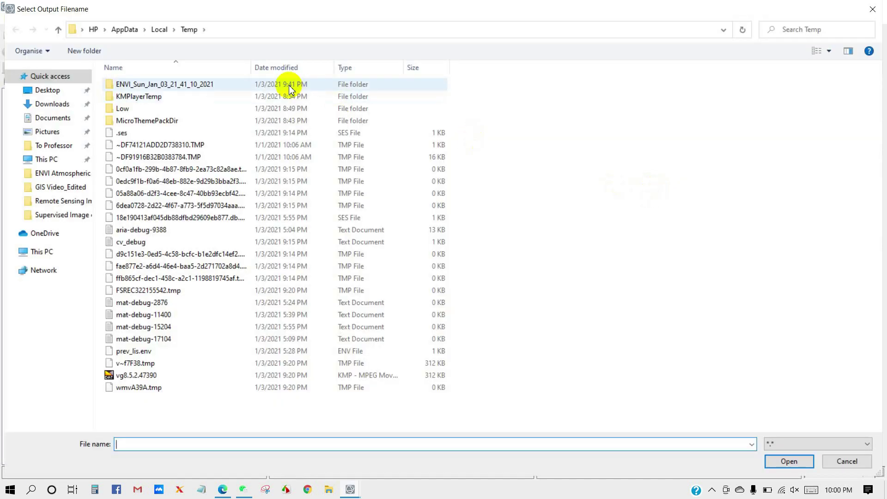
left_click(62, 224)
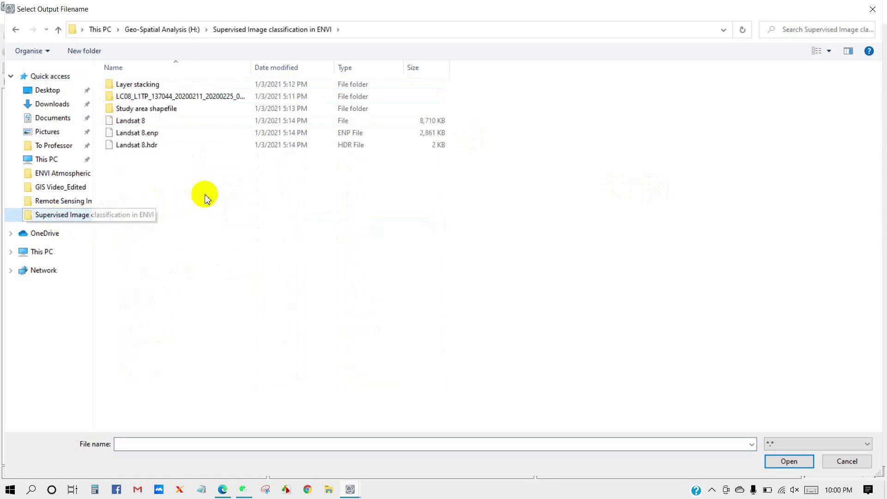
left_click(156, 443)
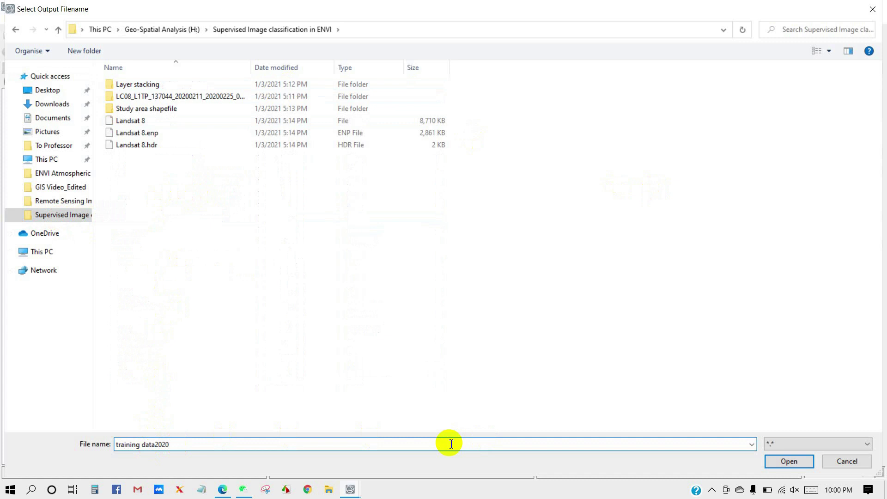
left_click(788, 462)
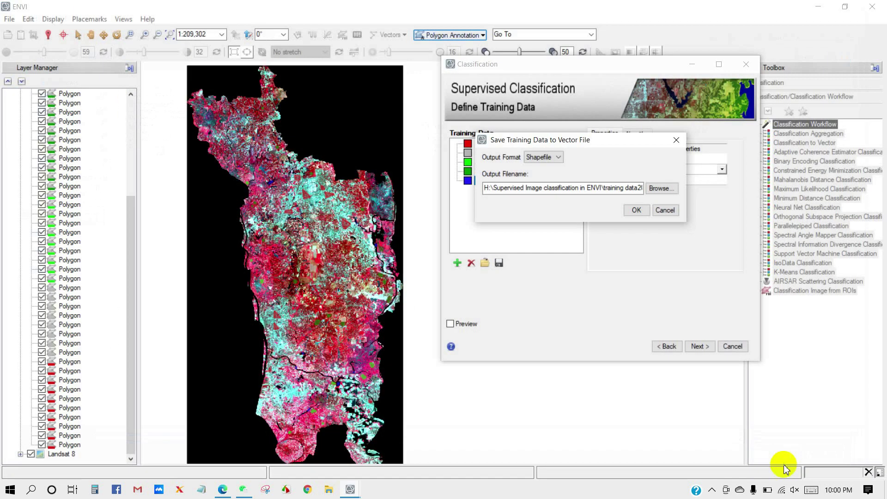
left_click(637, 211)
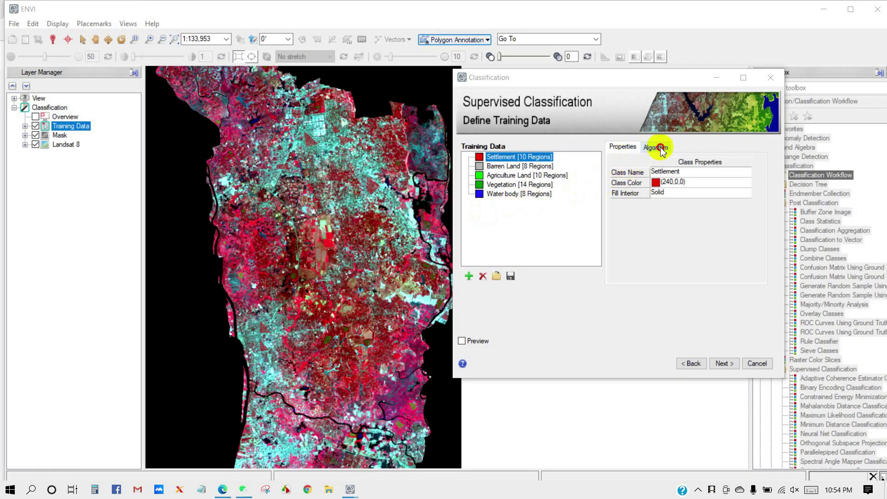
- Choose the Maximum Likelihood algorithm with no probability threshold for the supervised classification
left_click(661, 150)
left_click(644, 162)
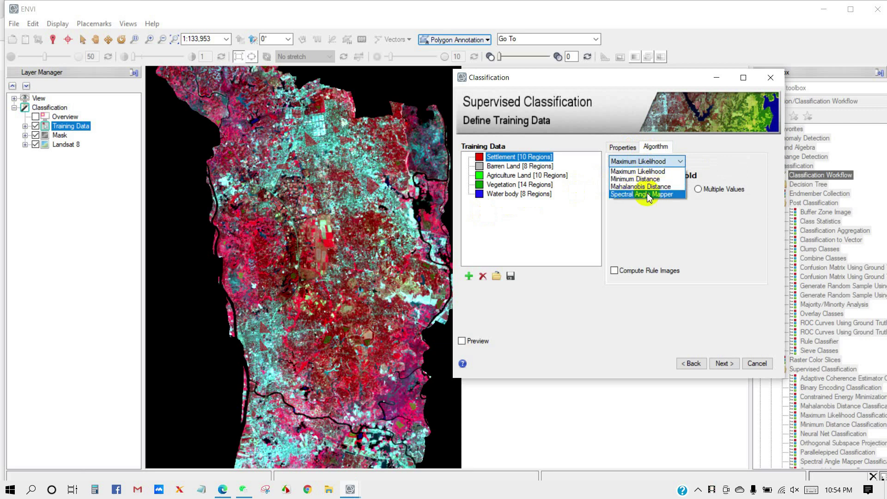
left_click(637, 164)
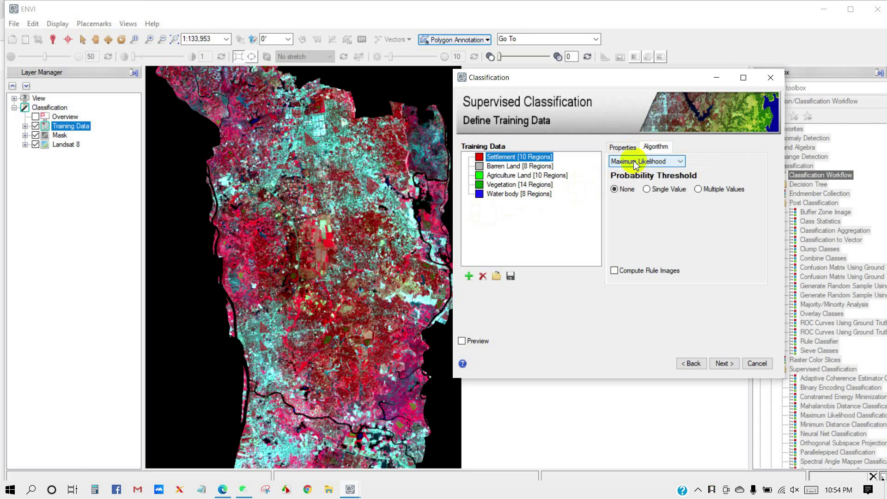
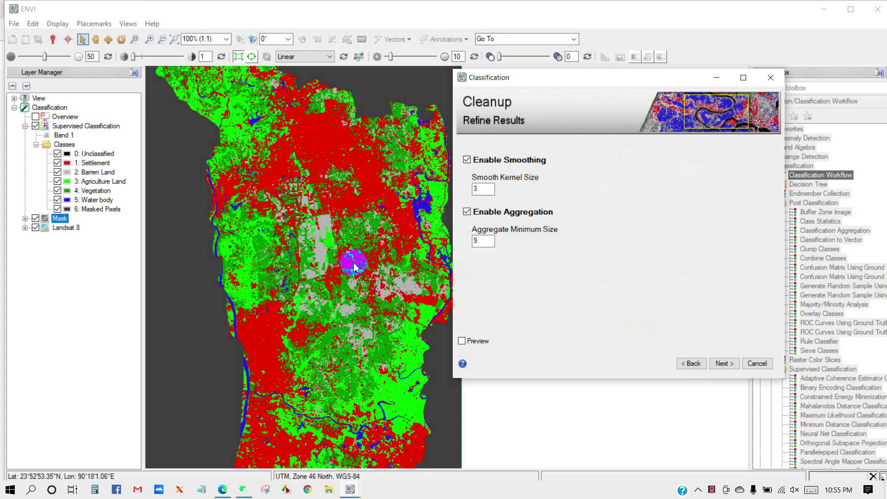
- Apply the cleanup with smoothing kernel size 3 and aggregate minimum size 9, and hide the Cleanup layer
scroll(354, 266, "down", 1)
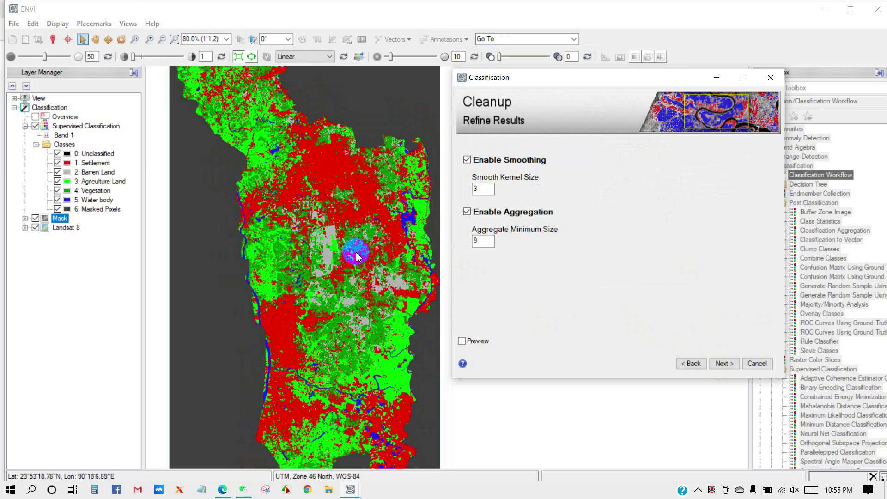
scroll(356, 255, "down", 1)
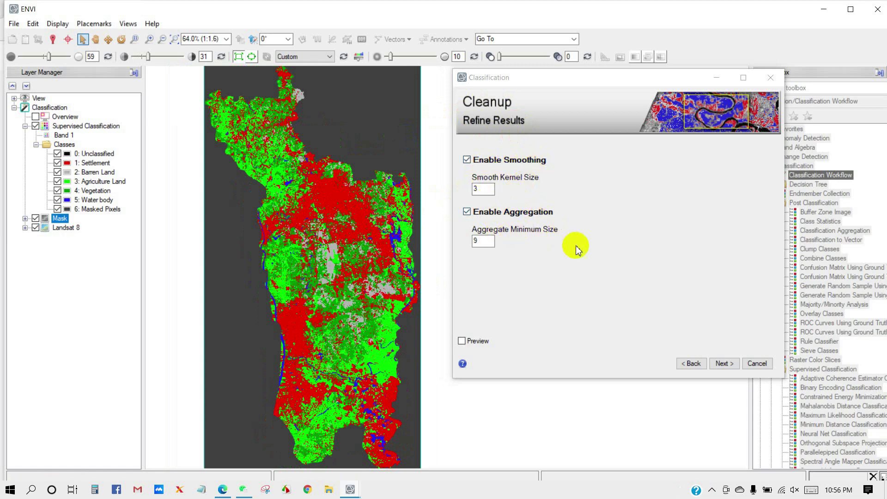
left_click(722, 364)
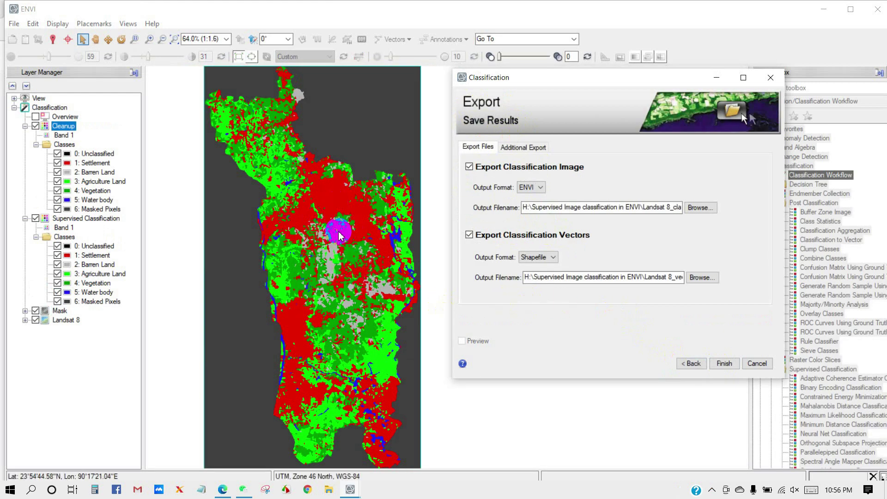
left_click(35, 125)
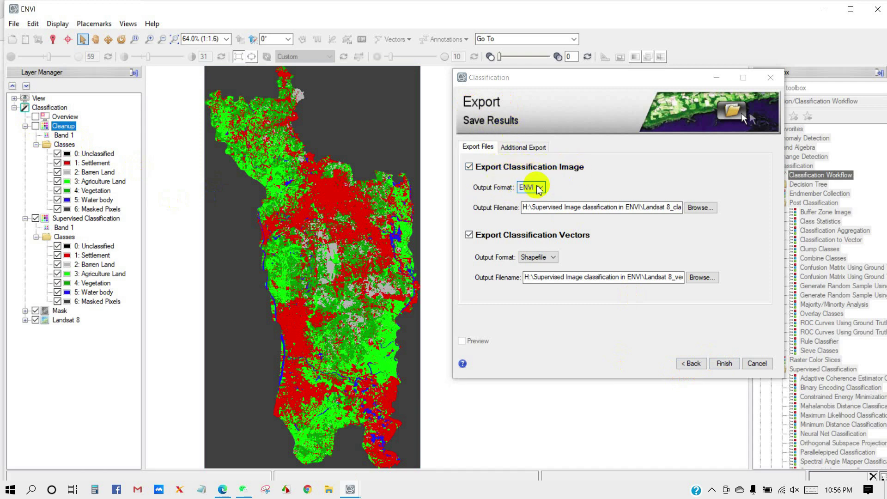
- Set the classification image's output file to "Classified Image" in the "Supervised Image classification in ENVI" folder, in ENVI format
left_click(699, 208)
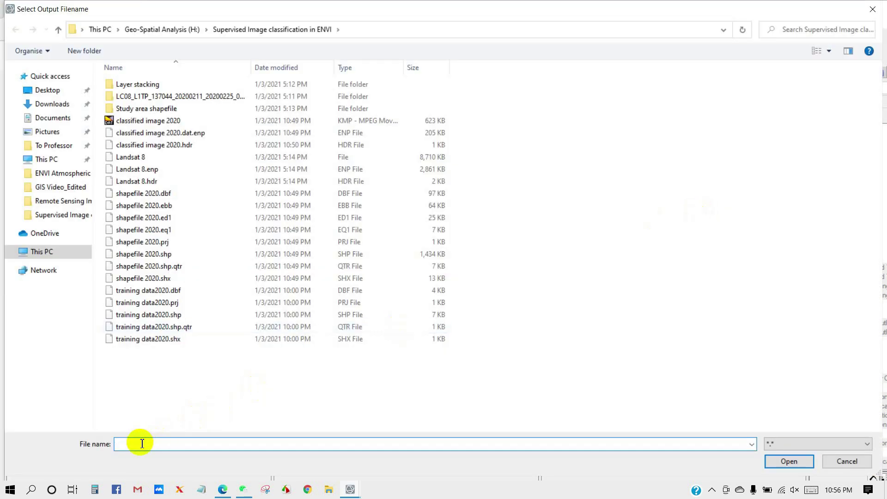
type("c")
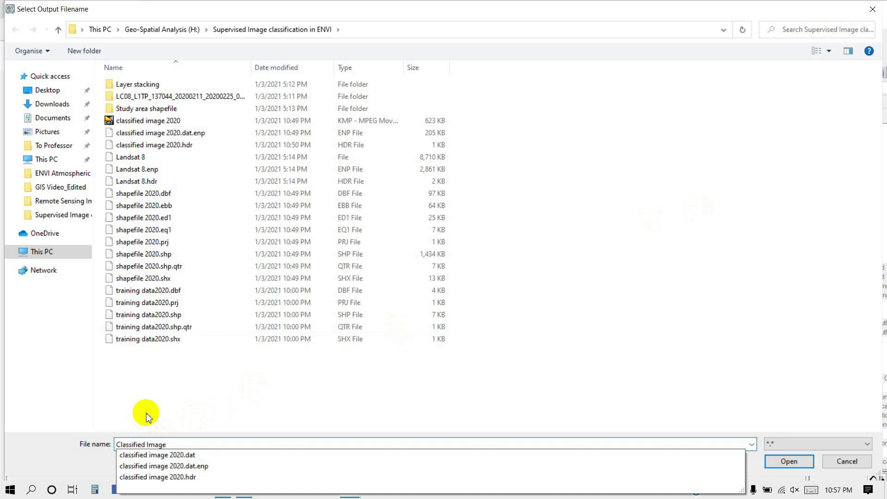
left_click(152, 435)
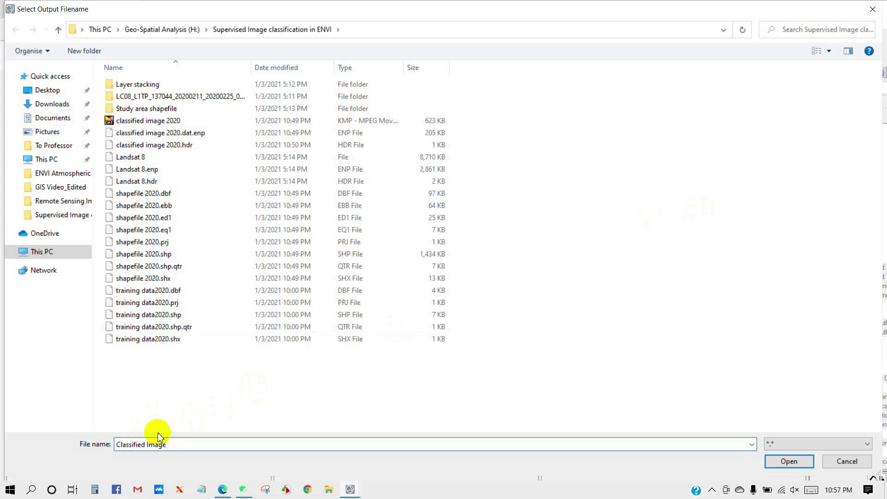
left_click(786, 461)
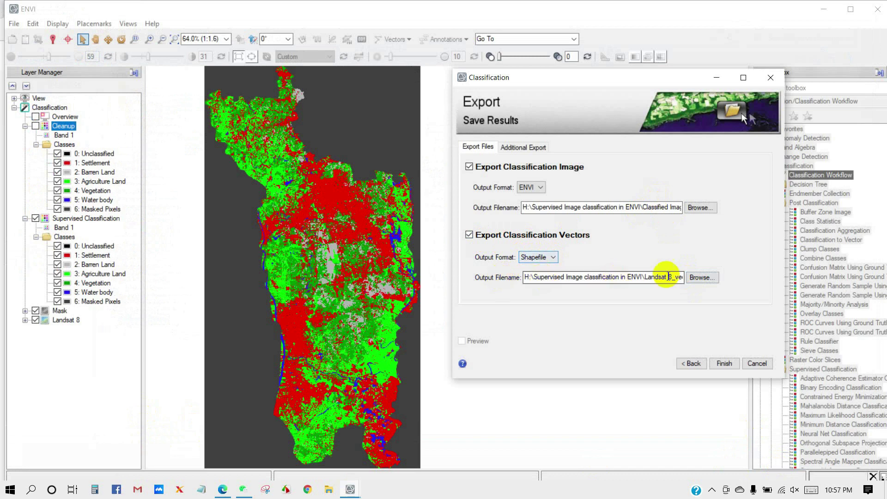
- Name the classification vectors' shapefile output "Cliassified Image shapefile" and finish the export
left_click(702, 277)
type("Cliassified Image shapefile")
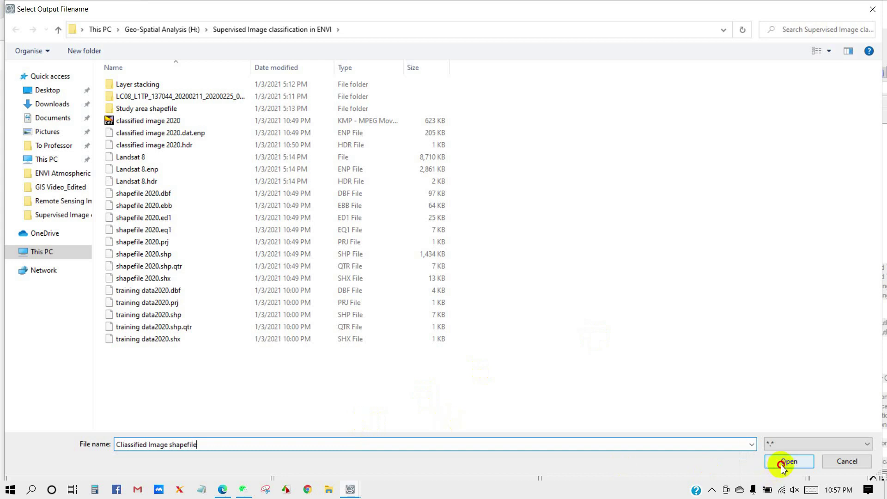
left_click(785, 463)
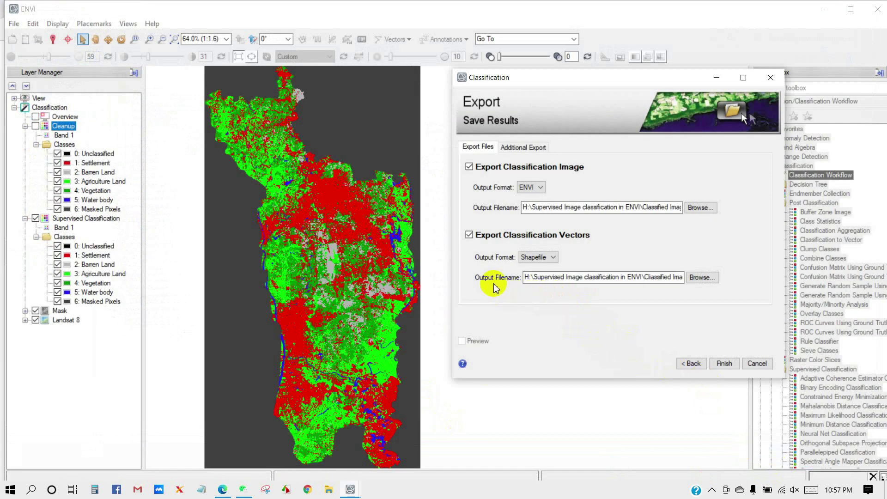
left_click(725, 364)
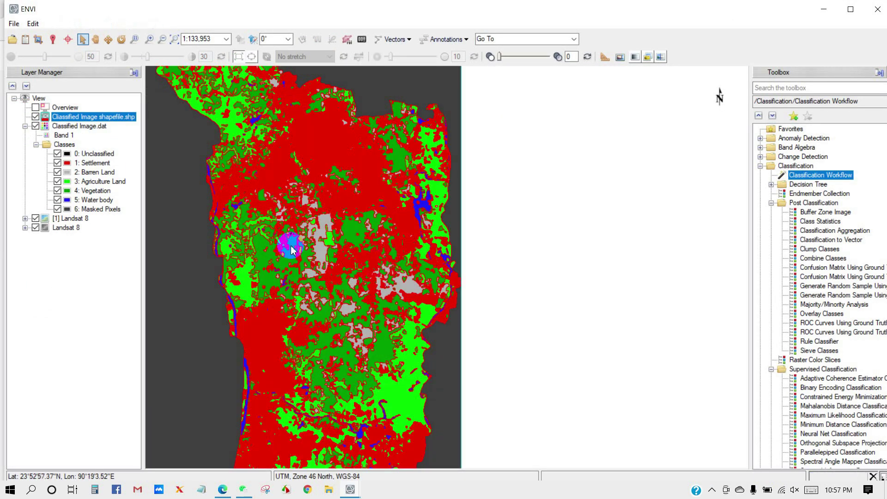
- Hide the classified image and both Landsat 8 layers to view the exported shapefile outlines alone
left_click(35, 126)
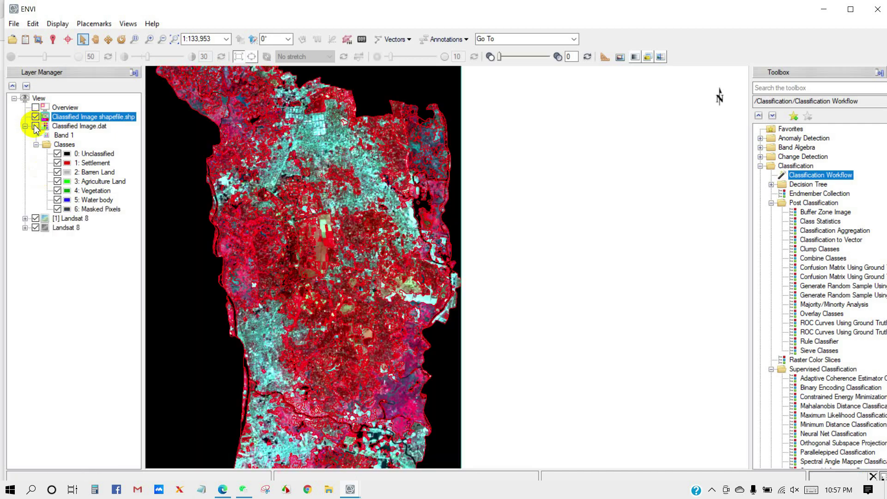
left_click(36, 218)
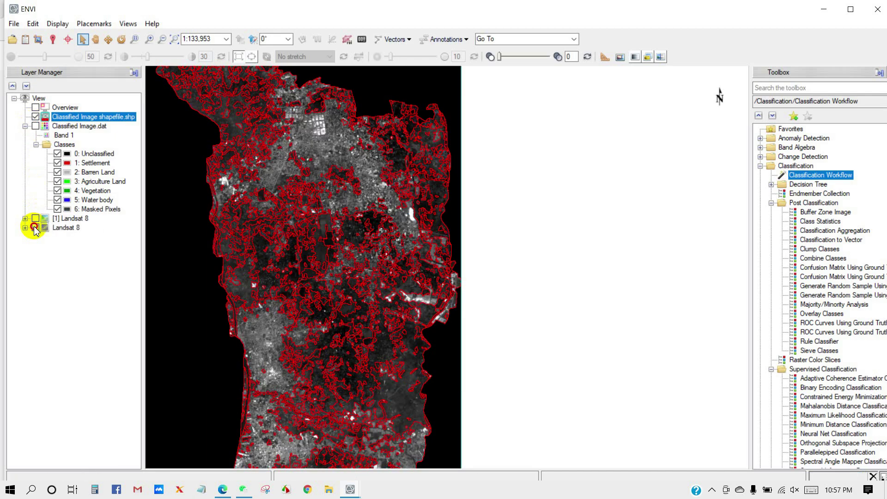
left_click(36, 228)
scroll(340, 254, "down", 2)
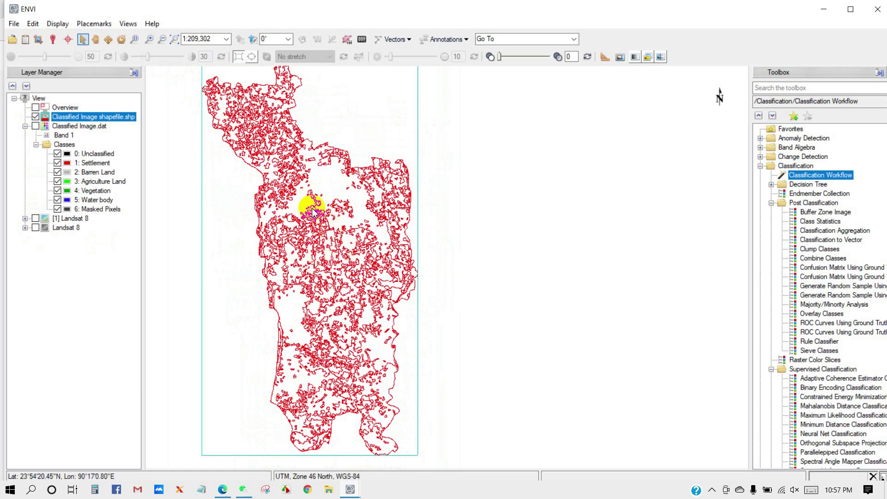
- Hide the exported shapefile and show the classified image alone, moved toward the middle of the view
left_click(36, 116)
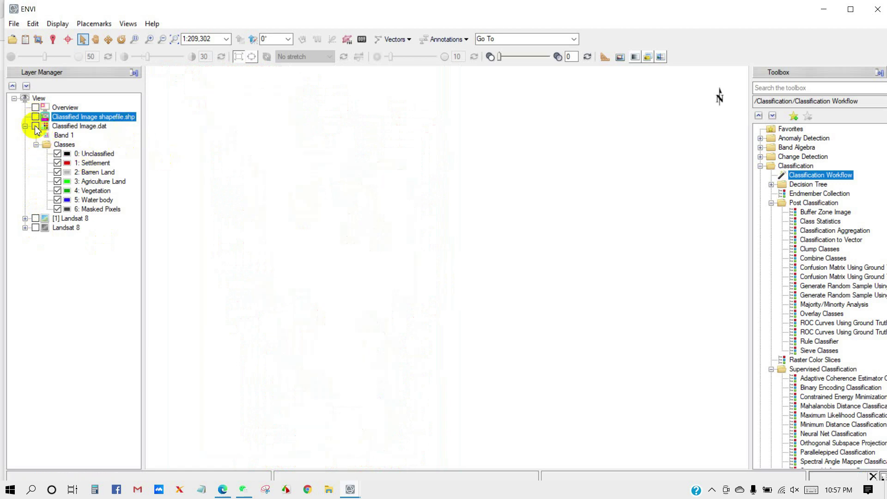
left_click(36, 125)
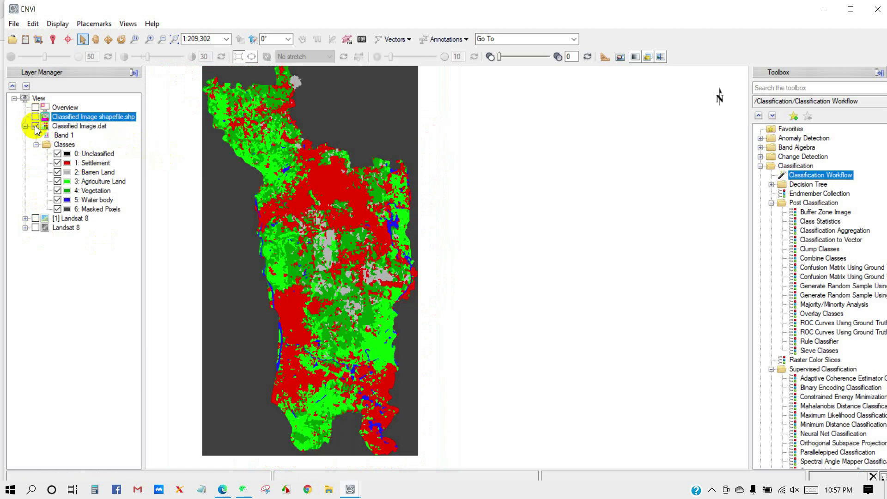
left_click(96, 40)
left_click_drag(277, 189, 362, 198)
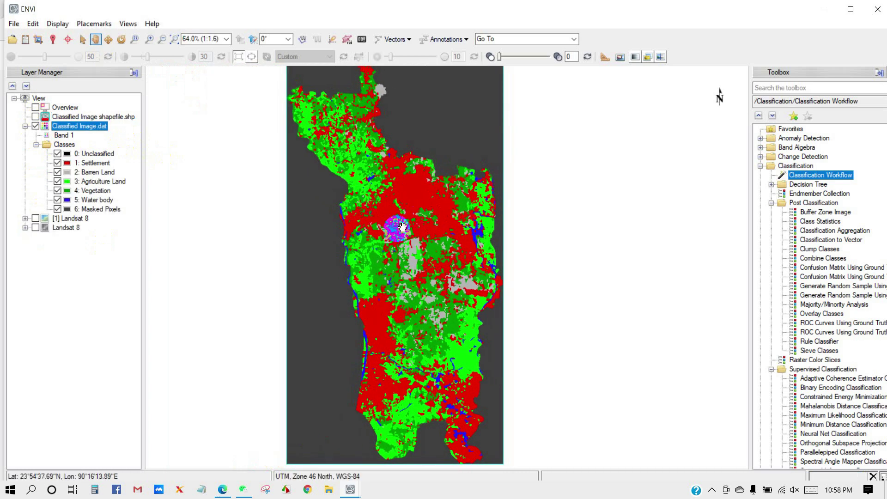
- Hide the Masked Pixels class of the classified image and fit the whole study area in the view
left_click(61, 204)
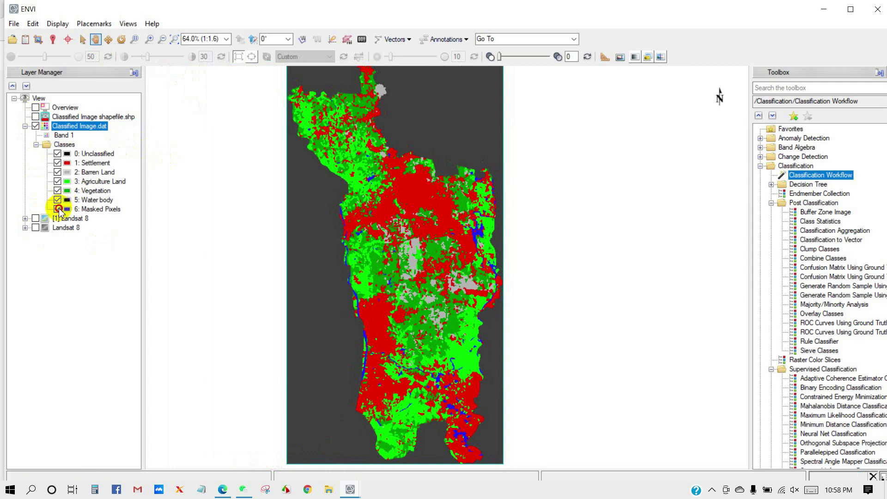
scroll(383, 238, "down", 1)
scroll(391, 240, "up", 1)
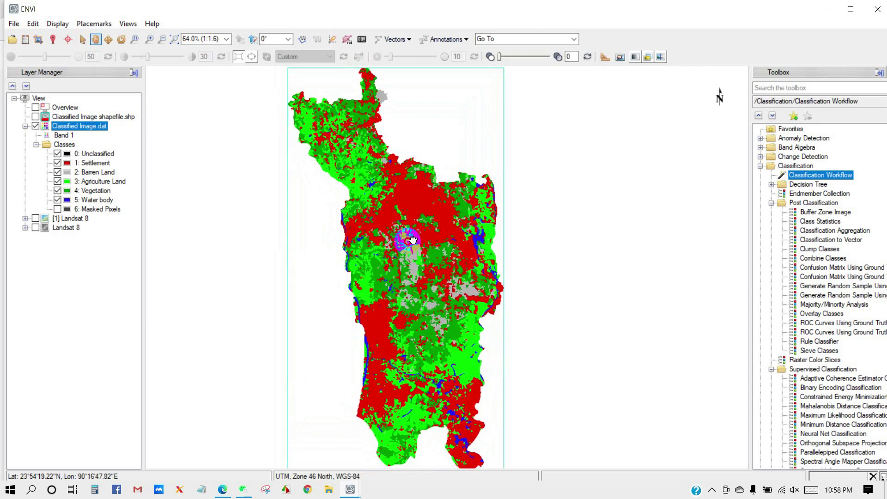
left_click_drag(426, 253, 433, 257)
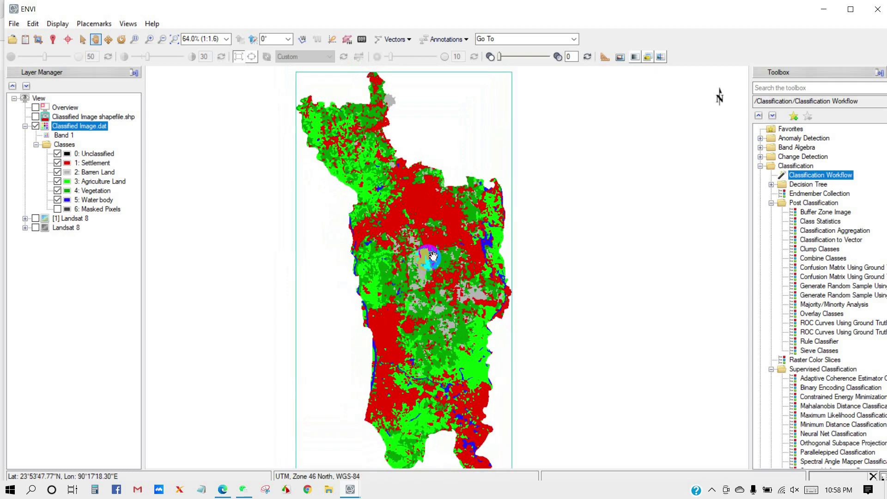
scroll(434, 257, "down", 1)
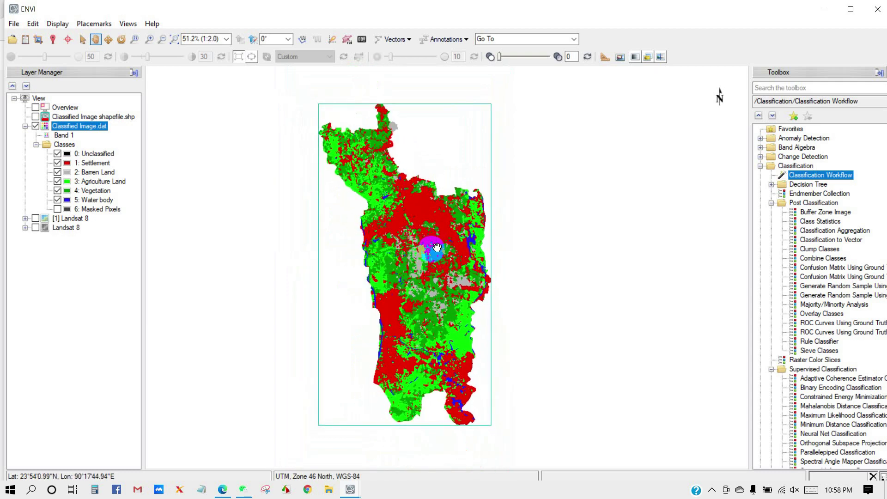